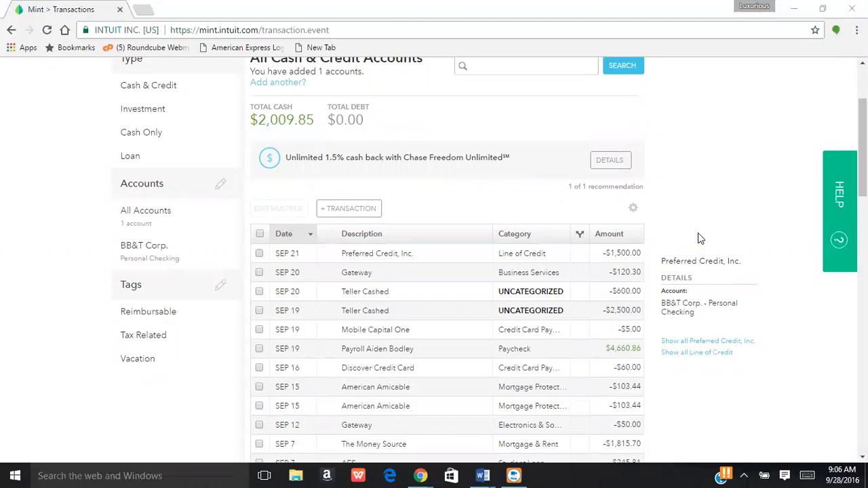
# Review the list of all cash and credit transactions and the September 2016 budgets
pyautogui.scroll(1, 701, 239)
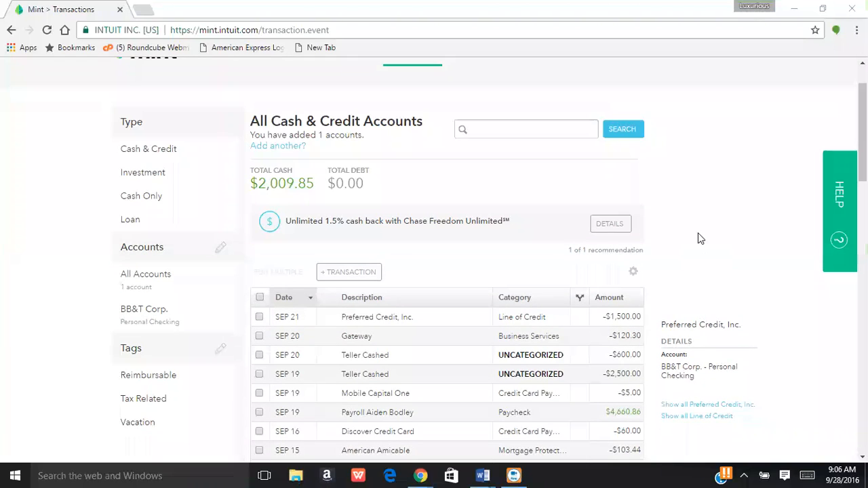
pyautogui.scroll(1, 700, 239)
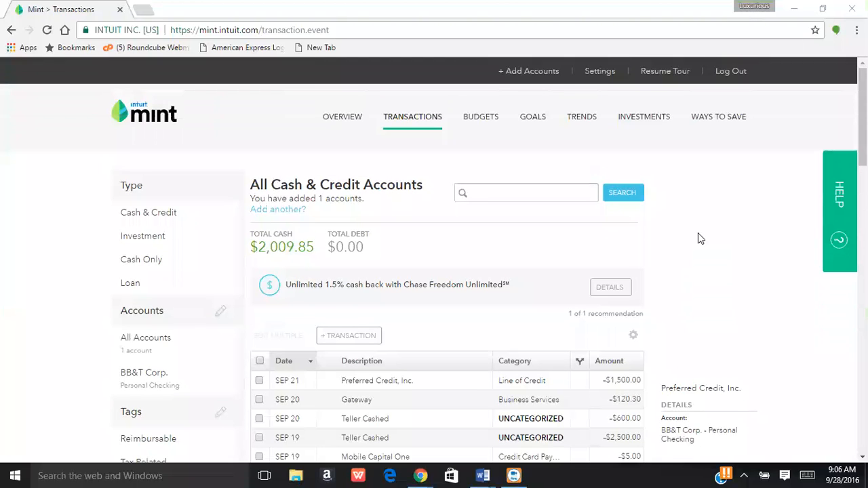
pyautogui.scroll(-1, 701, 239)
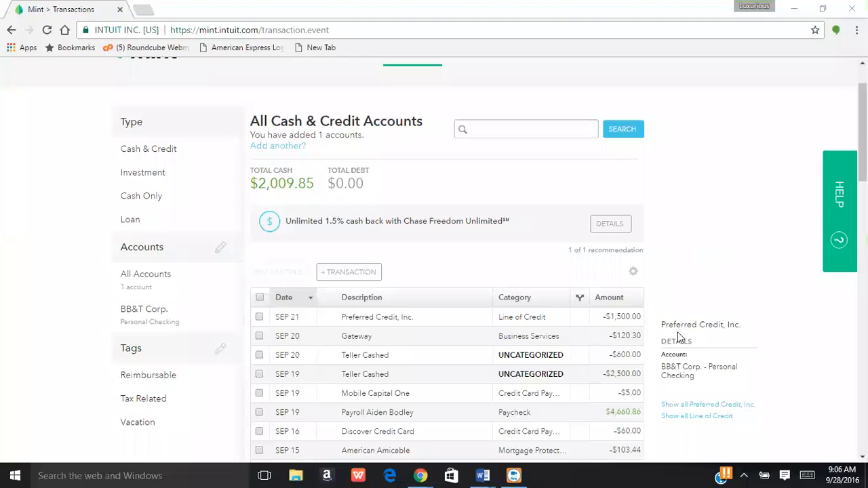
pyautogui.scroll(-1, 549, 382)
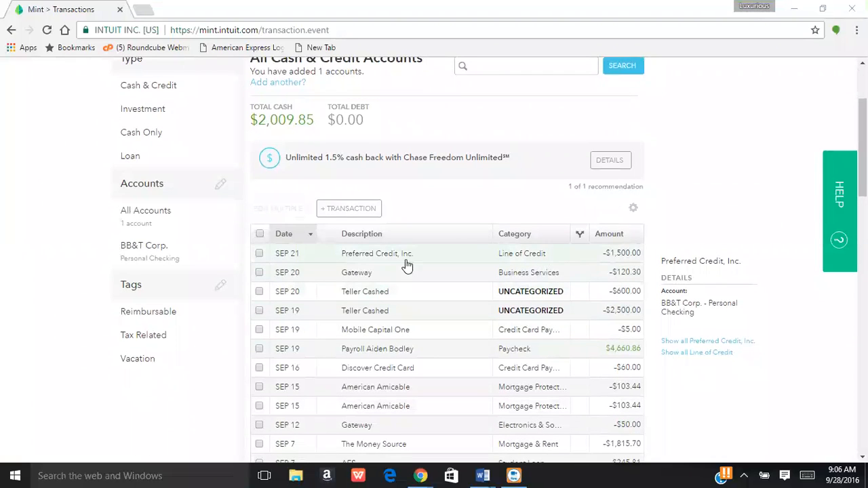
pyautogui.scroll(2, 527, 406)
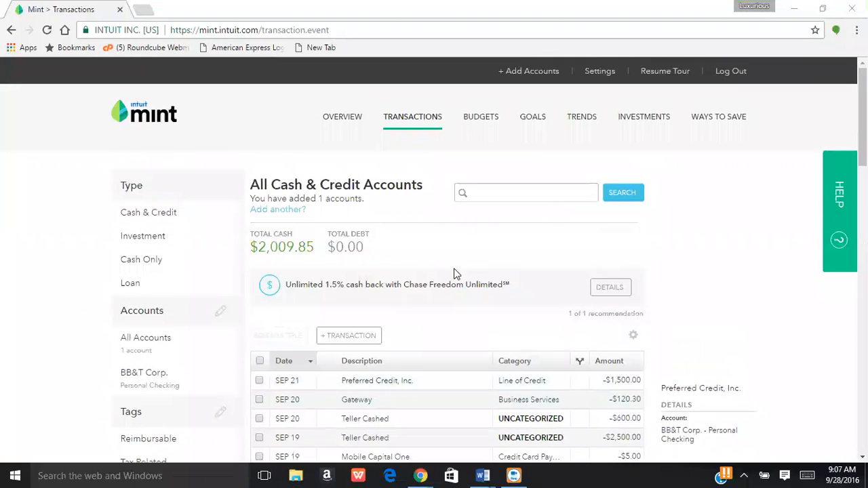
pyautogui.click(484, 118)
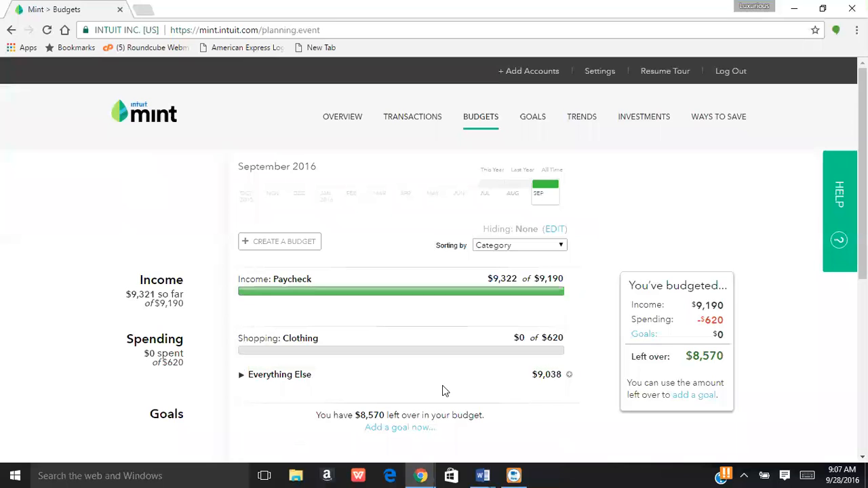
# Examine this month's Spending by Category trend chart, including its Uncategorized share
pyautogui.click(581, 119)
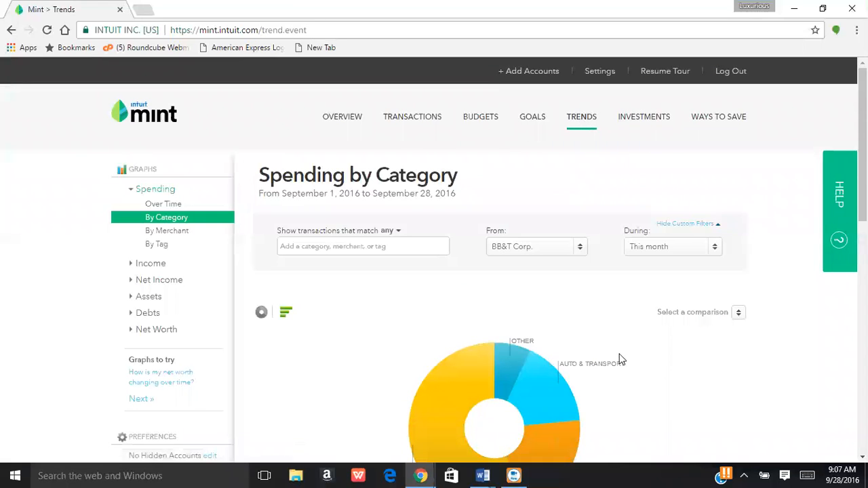
pyautogui.scroll(-2, 606, 336)
pyautogui.scroll(1, 588, 307)
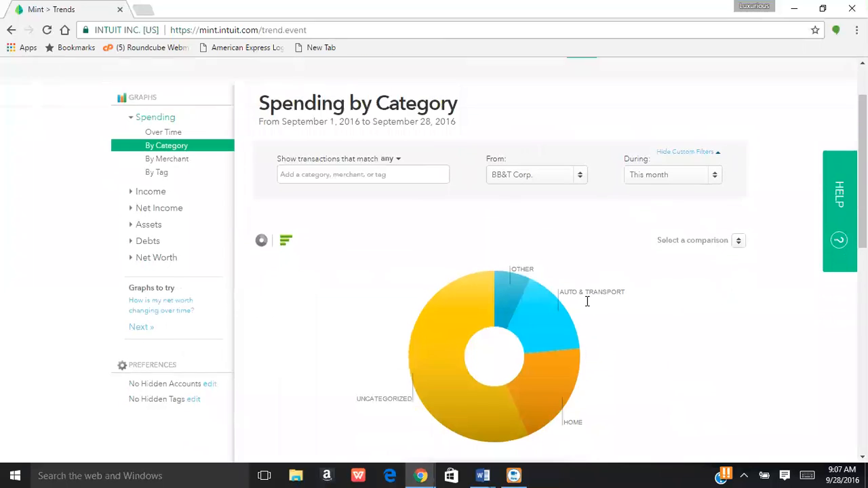
pyautogui.scroll(1, 587, 305)
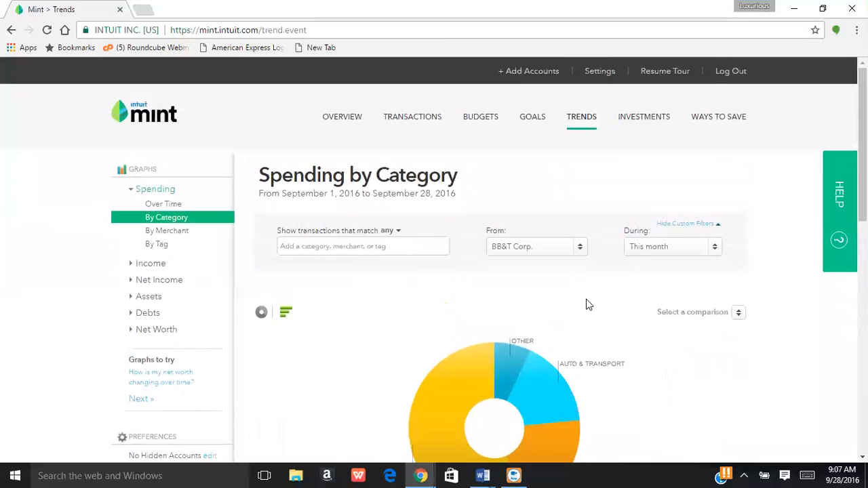
pyautogui.scroll(-1, 587, 305)
pyautogui.moveTo(438, 333)
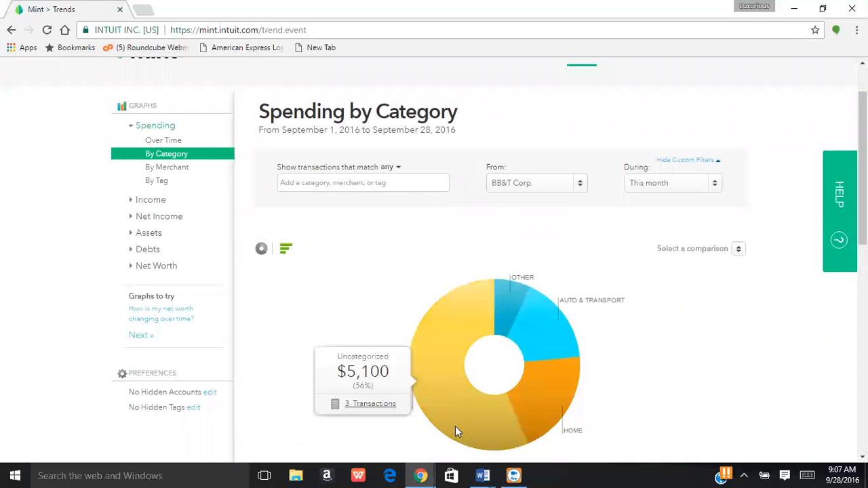
pyautogui.scroll(1, 676, 396)
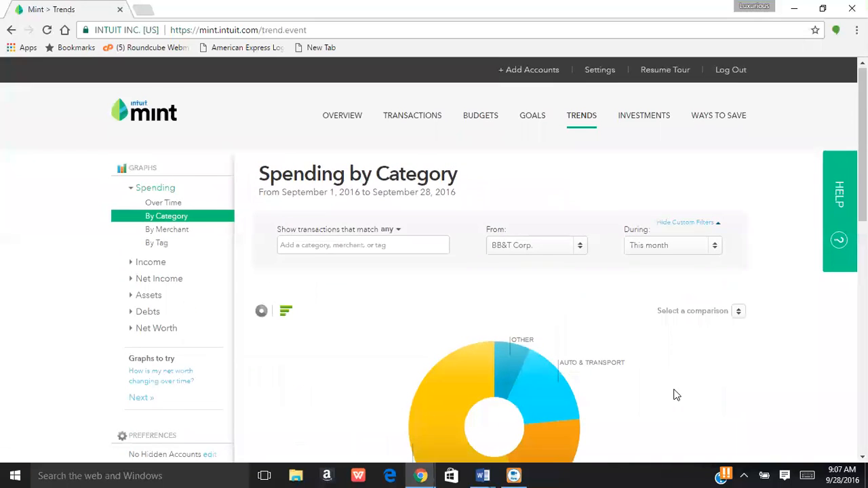
# Return to the transactions and categorize the Sep 20 Teller Cashed transaction of $600.00 as Cash & ATM under Uncategorized
pyautogui.click(418, 123)
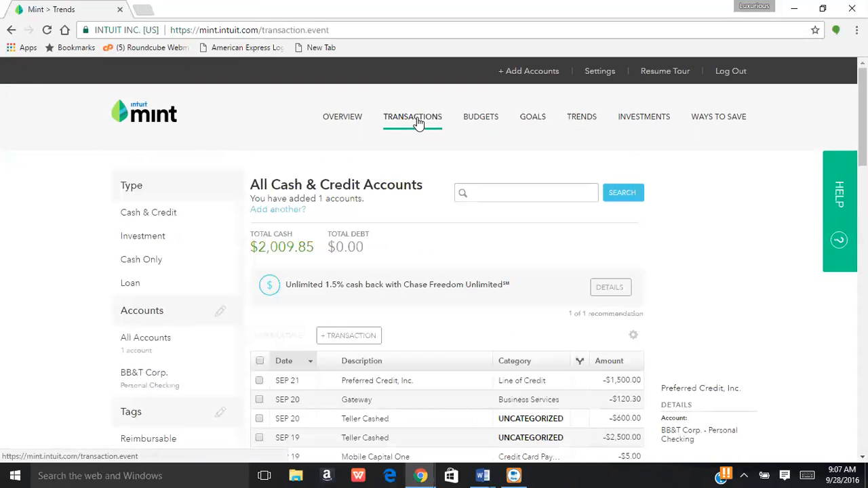
pyautogui.scroll(-1, 445, 283)
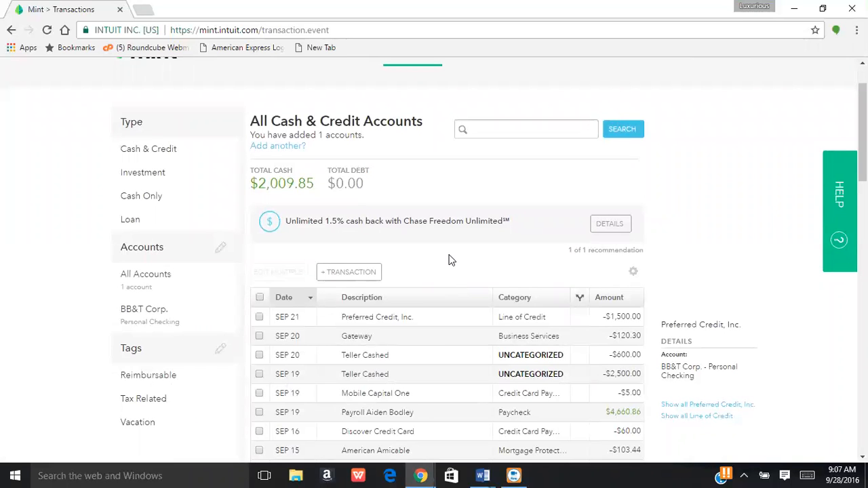
pyautogui.scroll(-2, 448, 259)
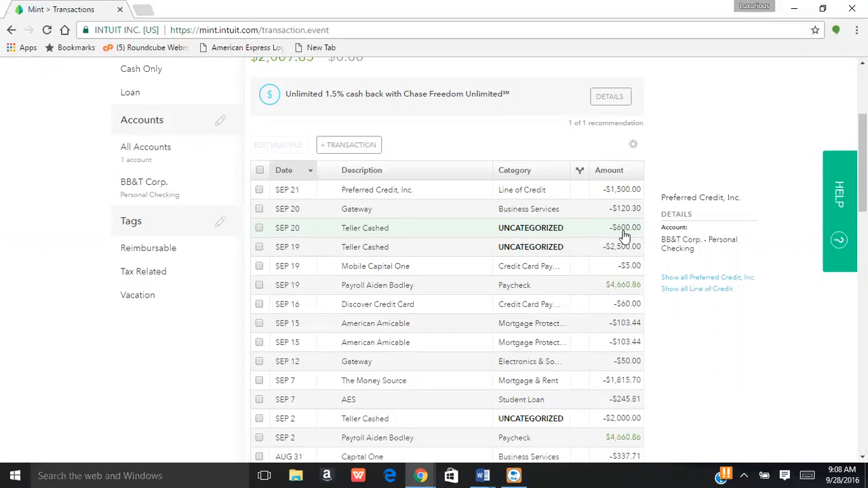
pyautogui.moveTo(445, 236)
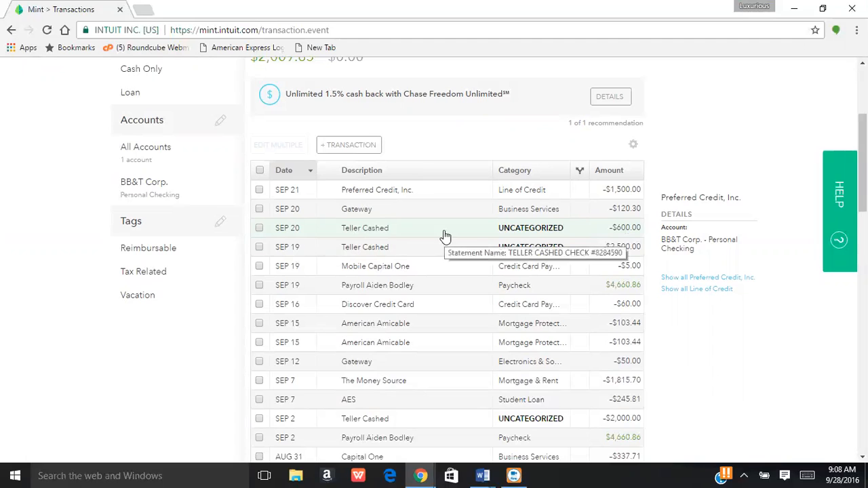
pyautogui.click(525, 227)
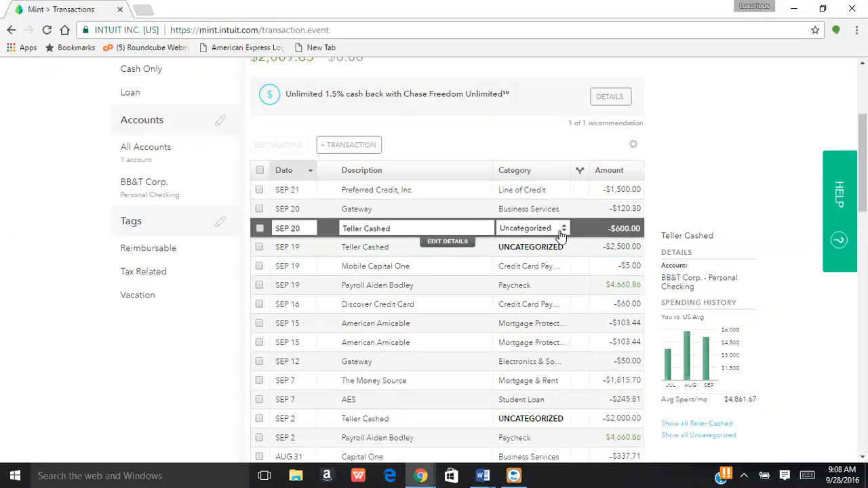
pyautogui.click(471, 265)
pyautogui.click(468, 228)
pyautogui.click(565, 232)
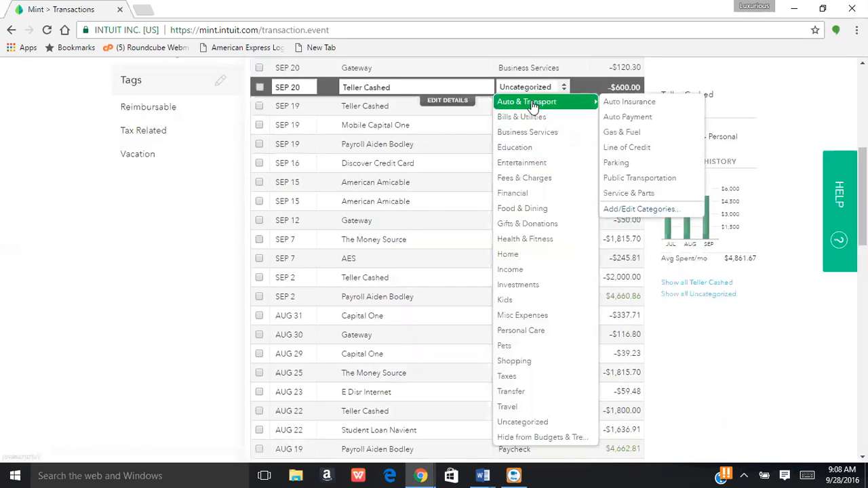
pyautogui.moveTo(529, 196)
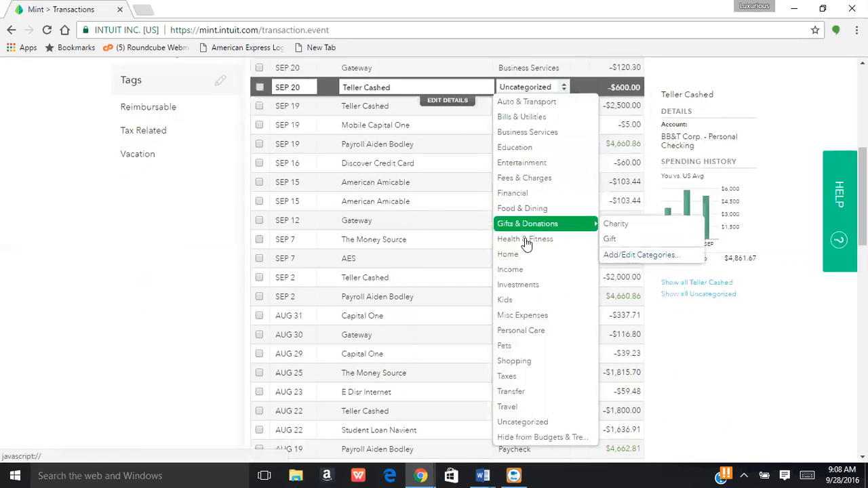
pyautogui.moveTo(522, 366)
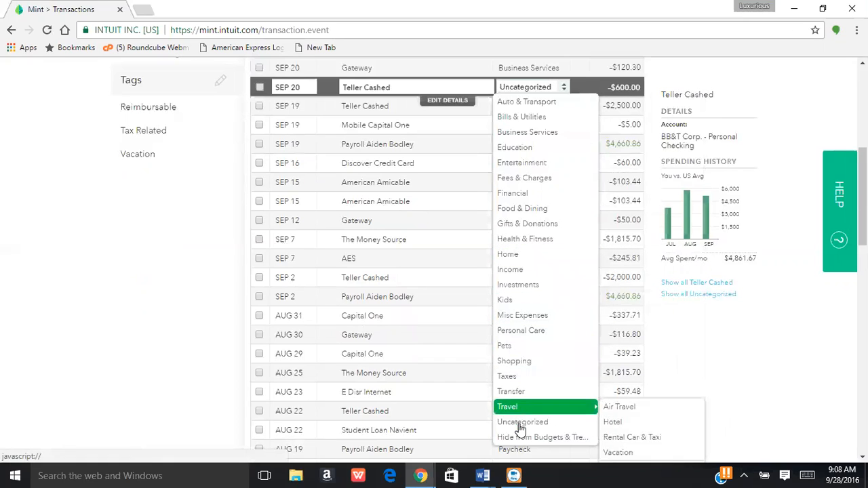
pyautogui.moveTo(520, 432)
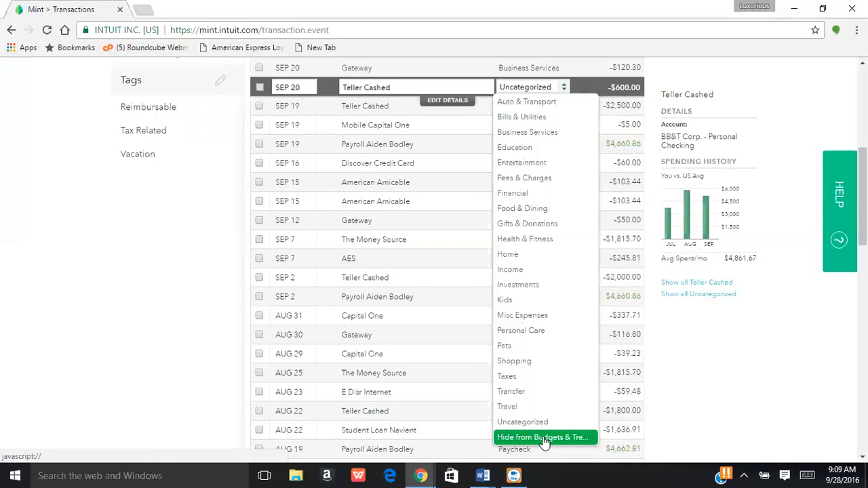
pyautogui.moveTo(571, 429)
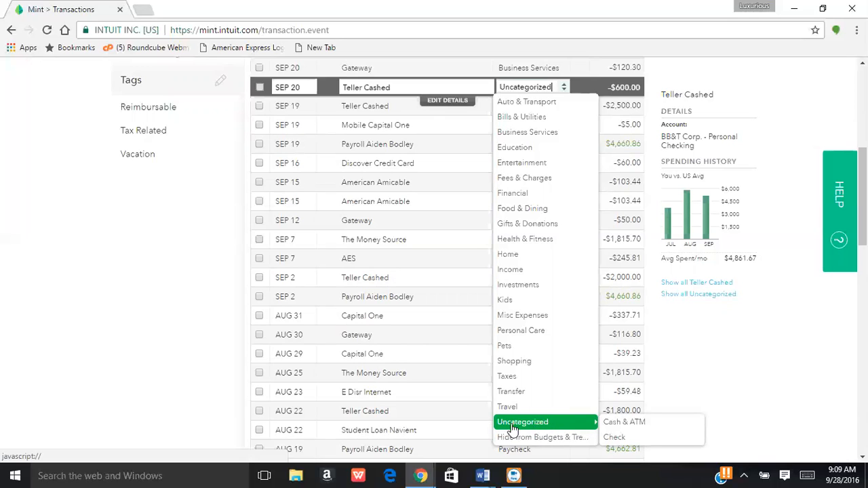
pyautogui.click(629, 422)
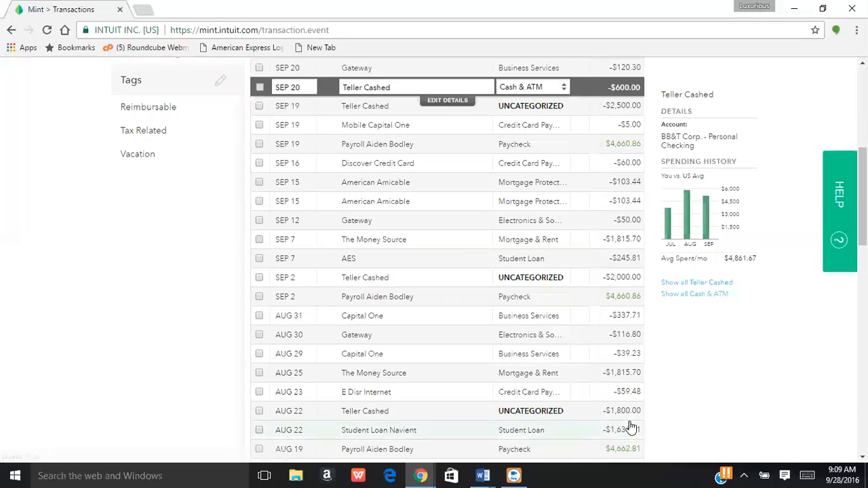
# Categorize the Sep 19 Teller Cashed transaction of $2,500.00 as Cash & ATM
pyautogui.click(412, 107)
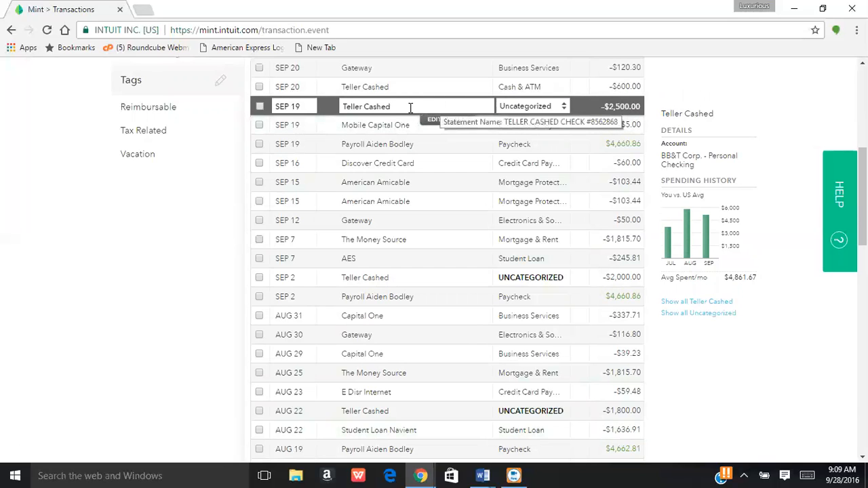
pyautogui.click(560, 112)
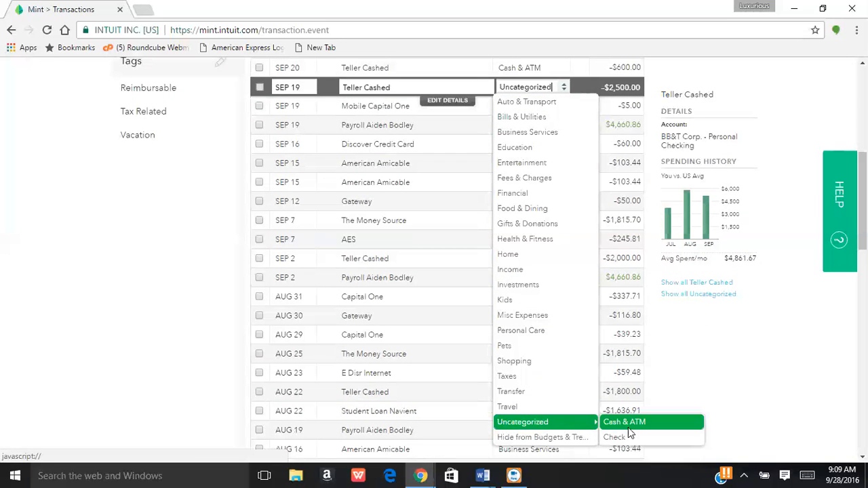
pyautogui.click(625, 428)
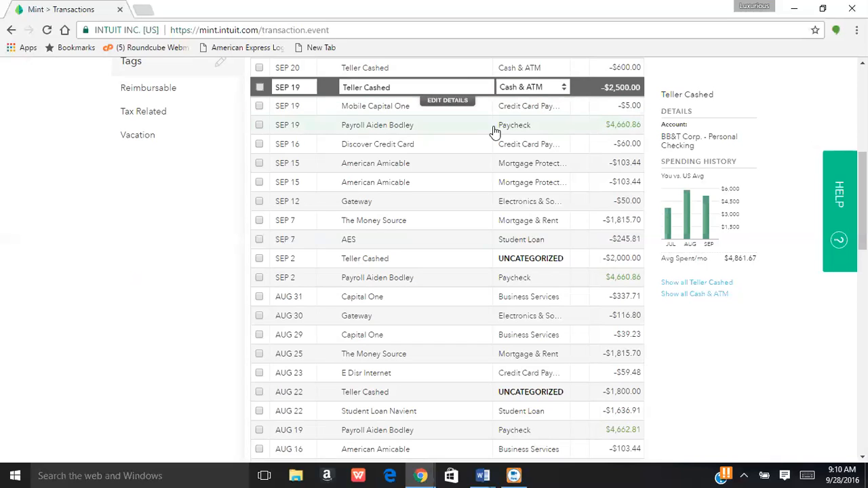
pyautogui.click(359, 126)
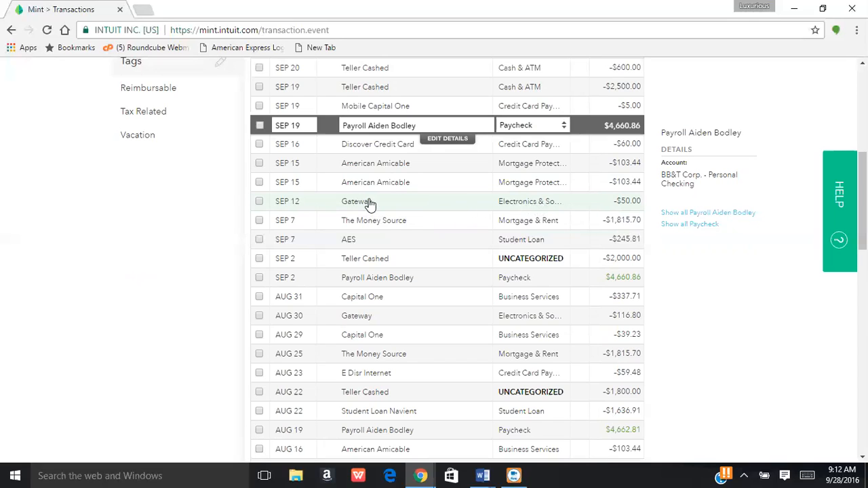
# Change the category of the Sep 12 Gateway transaction to Business Services and dismiss the Dropbox notification
pyautogui.click(537, 206)
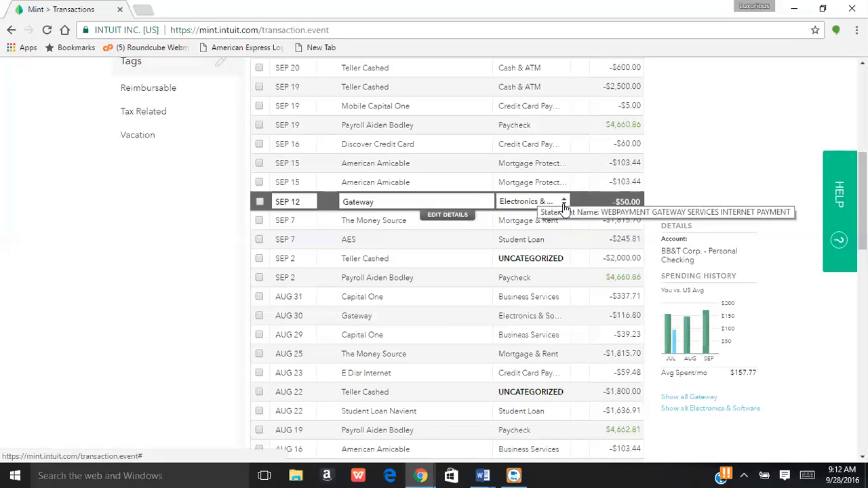
pyautogui.click(563, 202)
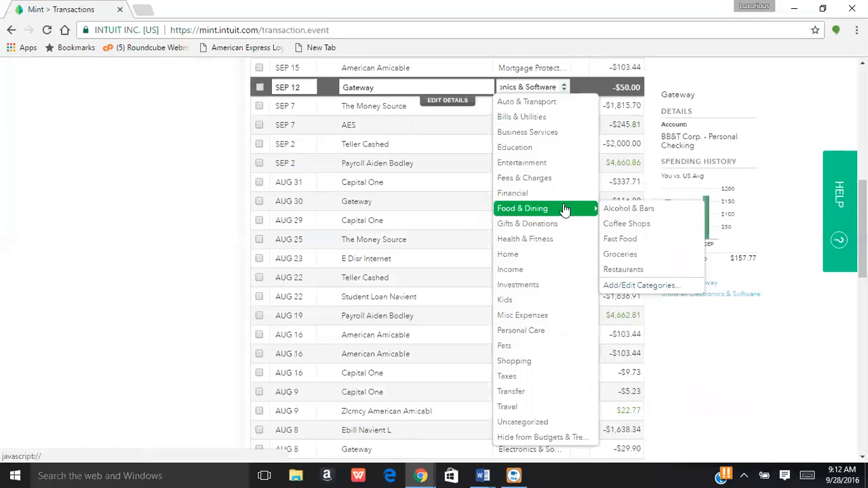
pyautogui.moveTo(531, 135)
pyautogui.moveTo(528, 109)
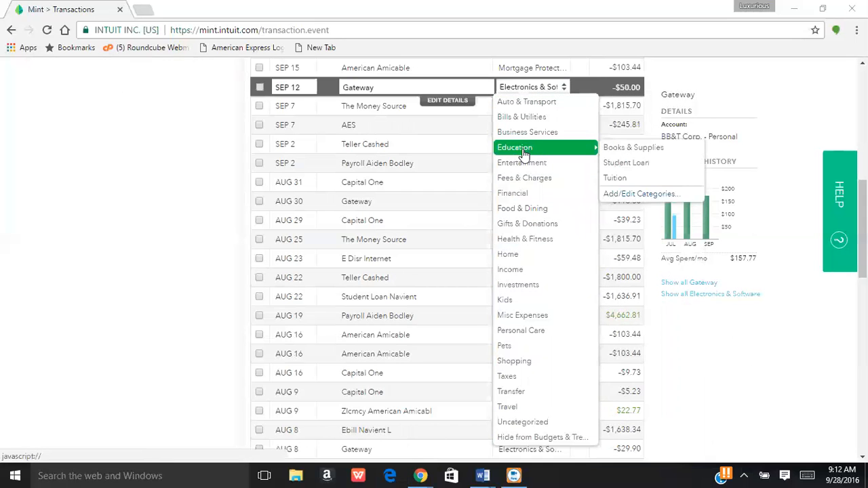
pyautogui.moveTo(519, 197)
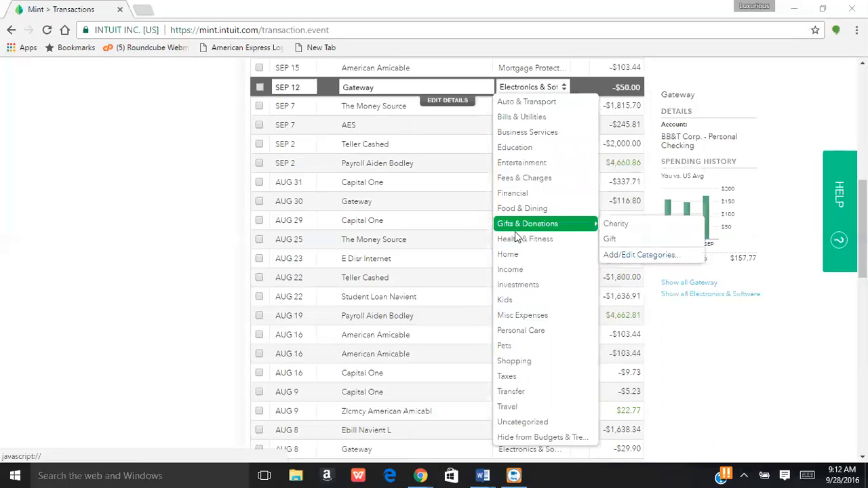
pyautogui.moveTo(511, 273)
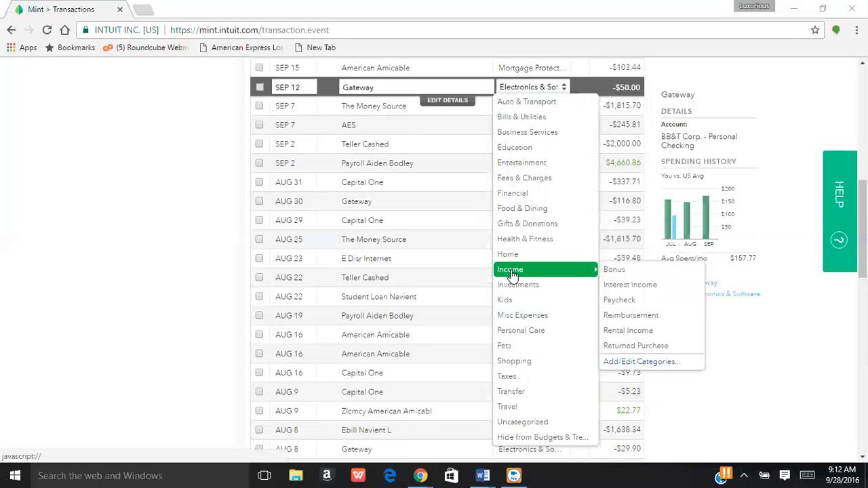
pyautogui.moveTo(524, 337)
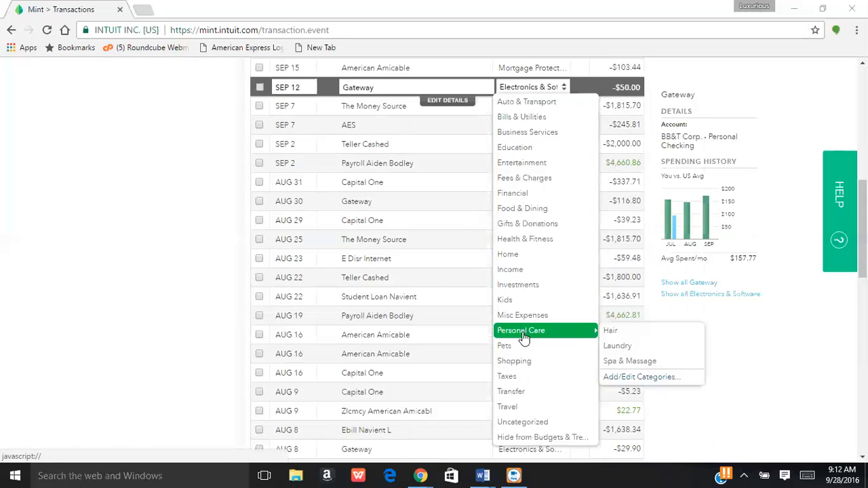
pyautogui.moveTo(522, 430)
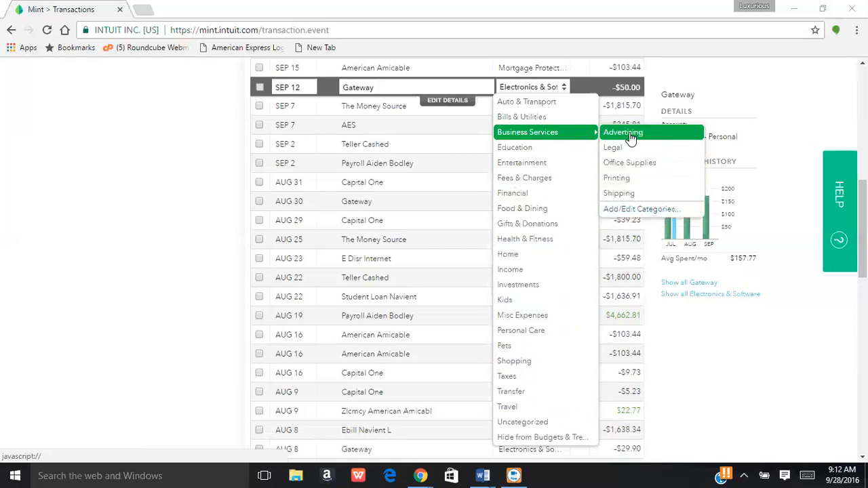
pyautogui.click(522, 134)
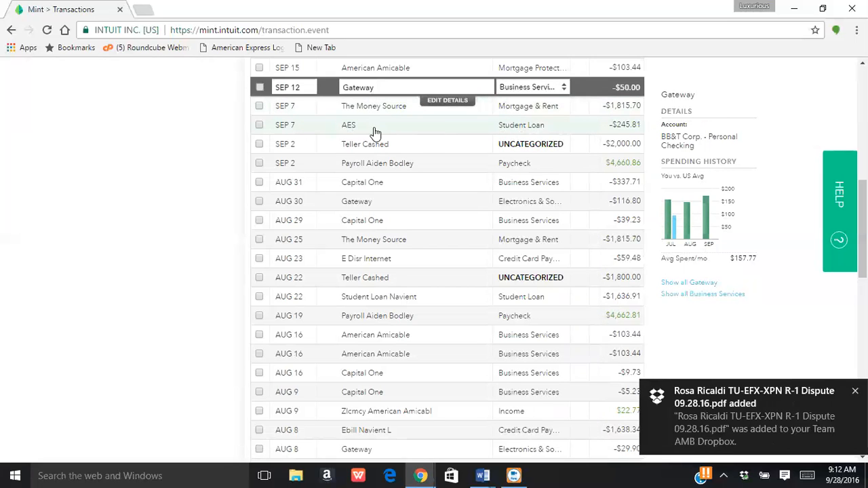
pyautogui.click(855, 391)
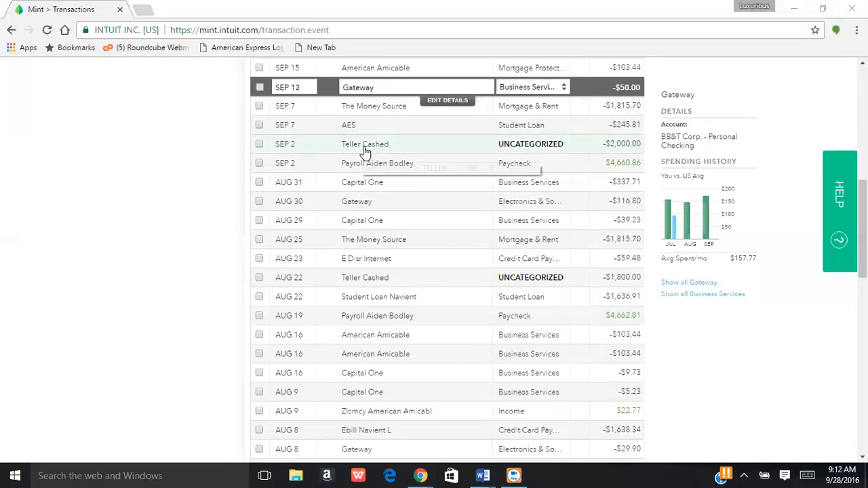
# Categorize the Sep 2 Teller Cashed transaction of $2,000.00 as Cash & ATM under Uncategorized
pyautogui.click(527, 145)
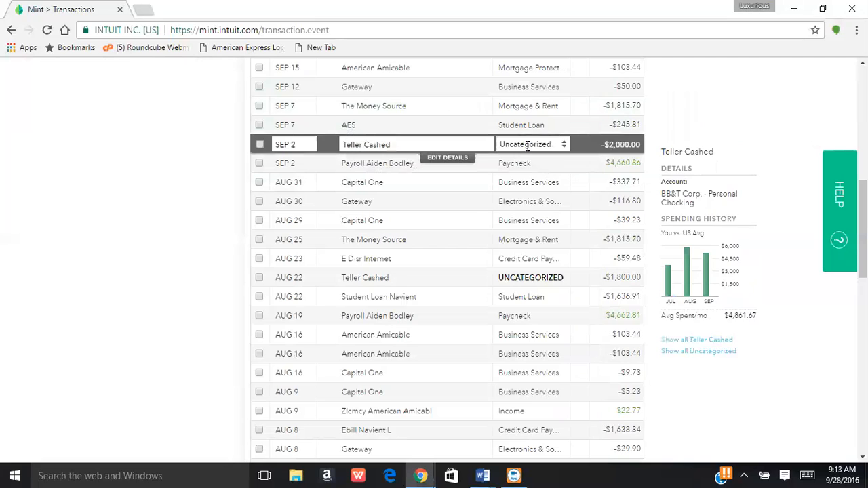
pyautogui.click(563, 144)
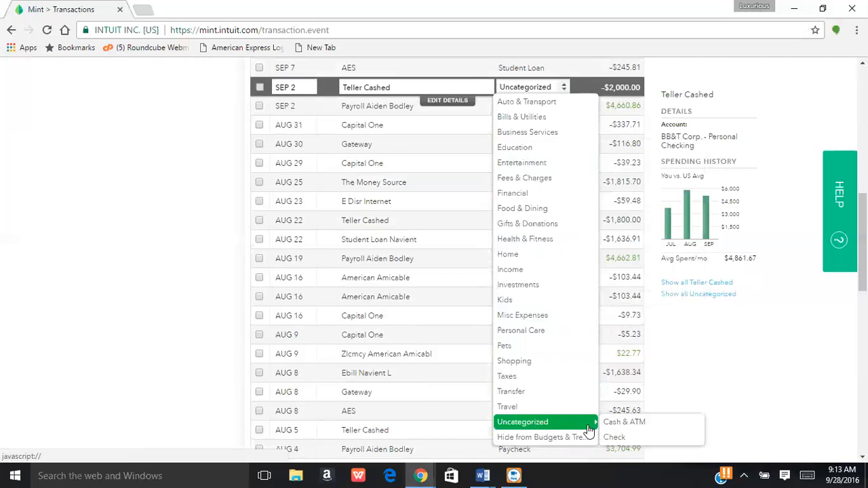
pyautogui.click(623, 424)
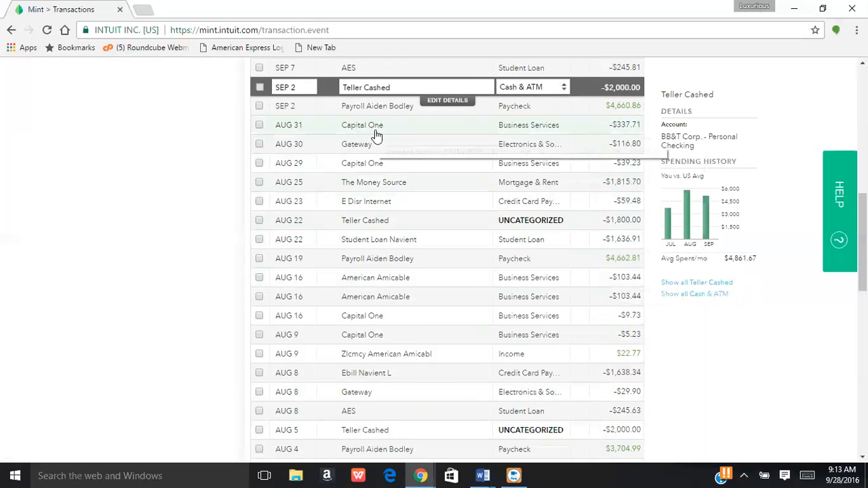
# Browse the available categories for the Aug 31 Capital One transaction of $337.71 and assign it Credit Card Payment under Transfer
pyautogui.scroll(3, 377, 135)
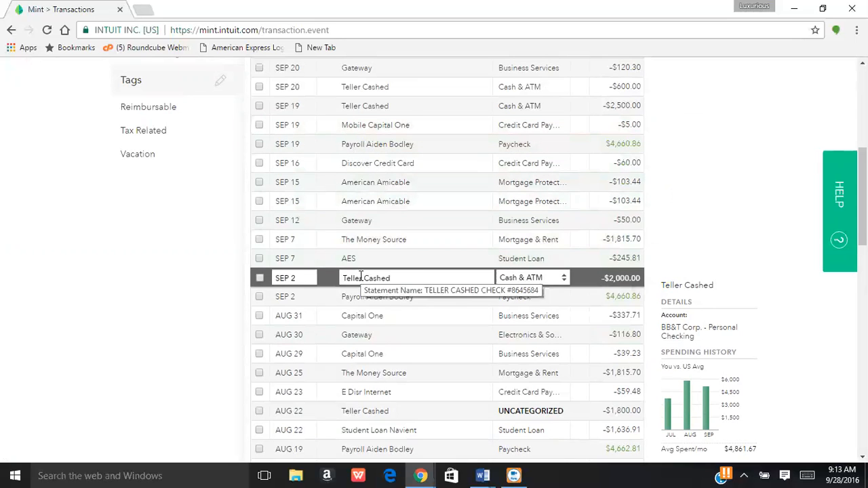
pyautogui.click(365, 318)
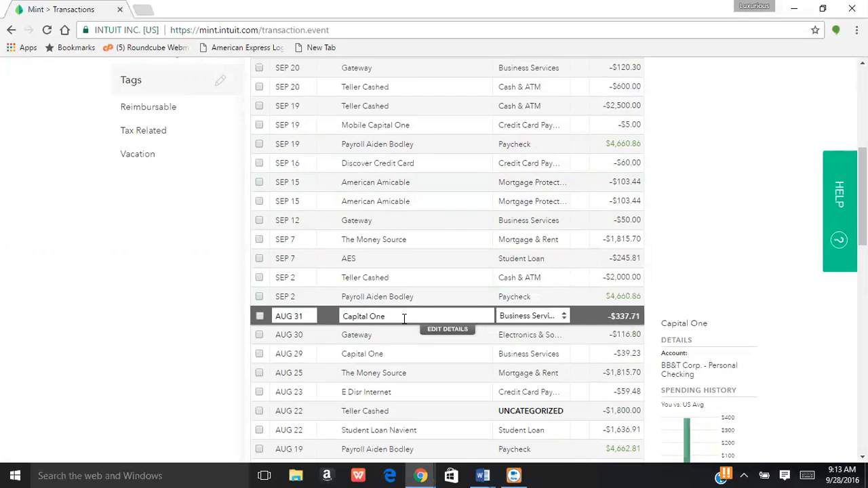
pyautogui.click(565, 317)
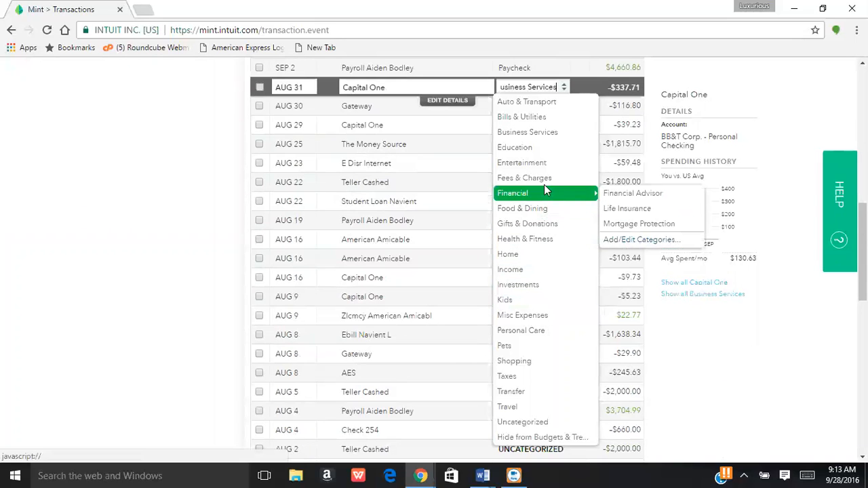
pyautogui.moveTo(543, 168)
pyautogui.moveTo(534, 112)
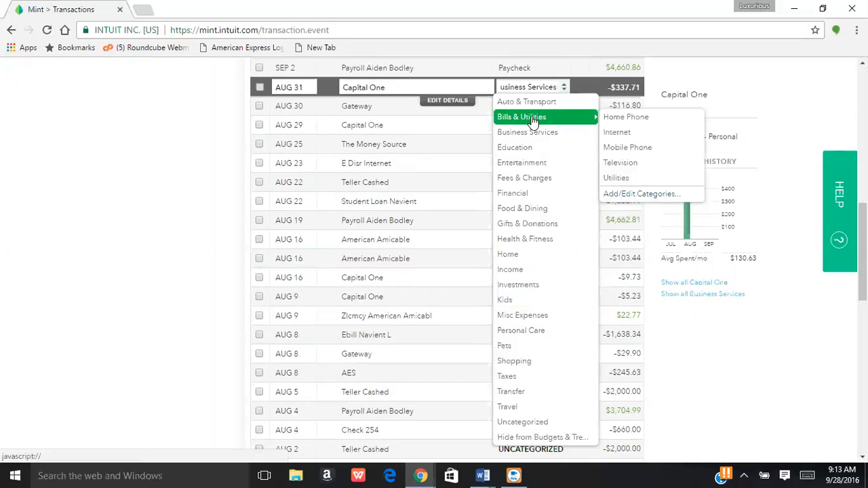
pyautogui.moveTo(526, 154)
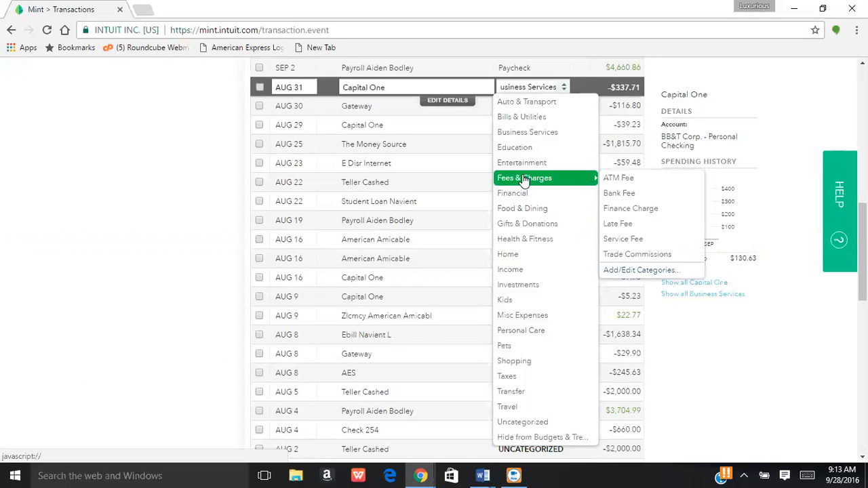
pyautogui.moveTo(522, 212)
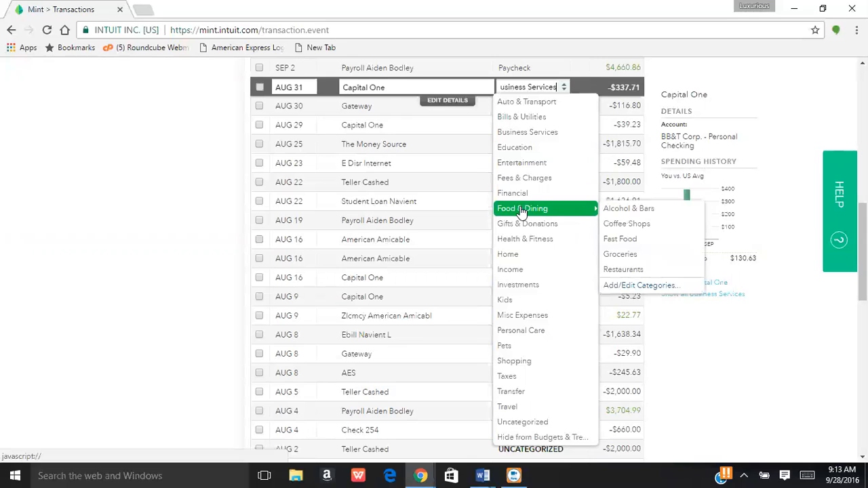
pyautogui.moveTo(526, 227)
pyautogui.moveTo(525, 243)
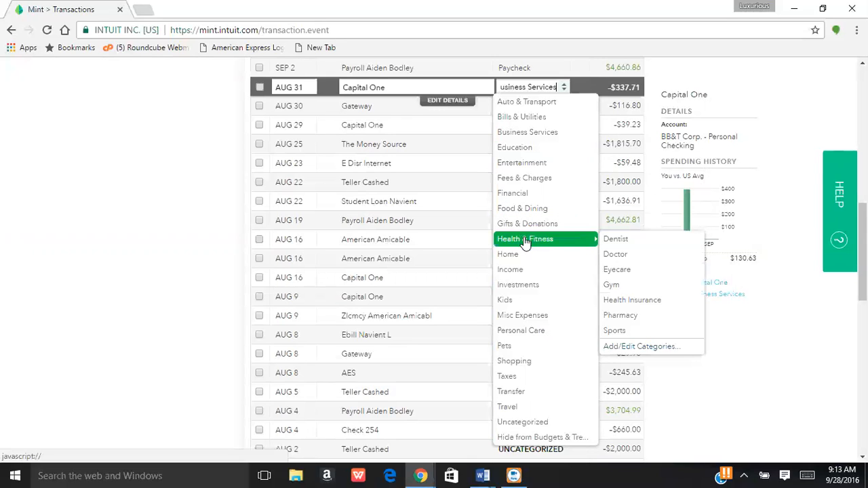
pyautogui.moveTo(520, 258)
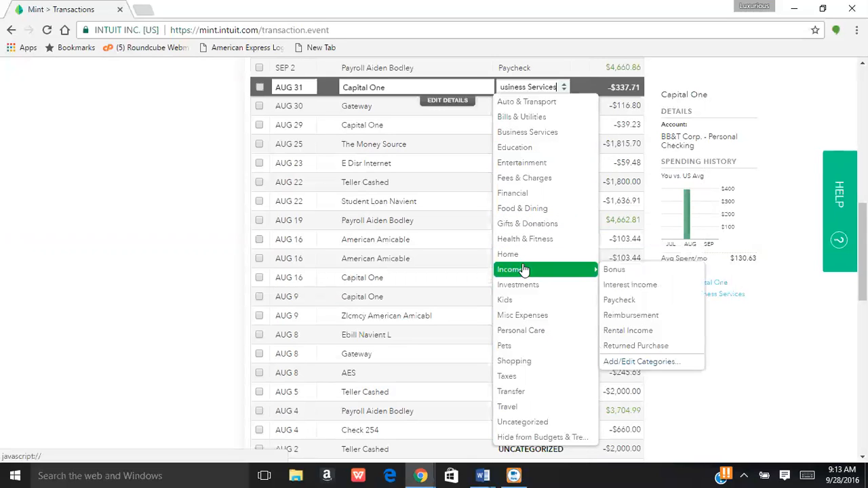
pyautogui.moveTo(524, 288)
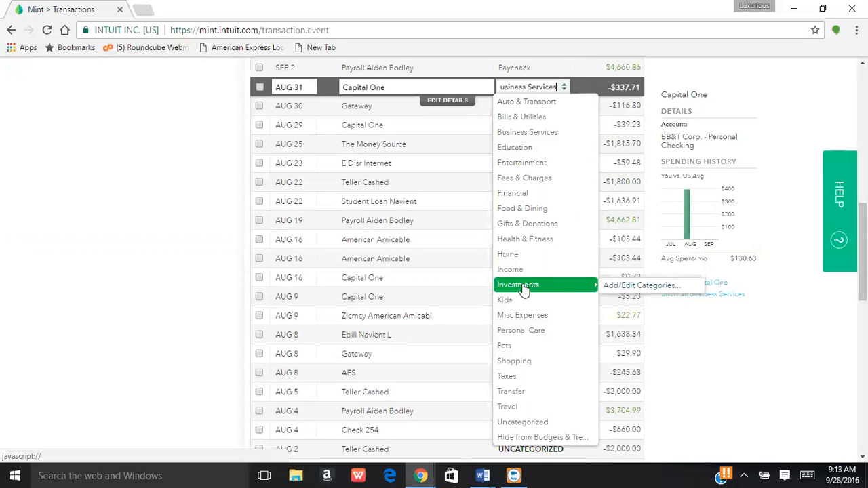
pyautogui.moveTo(521, 307)
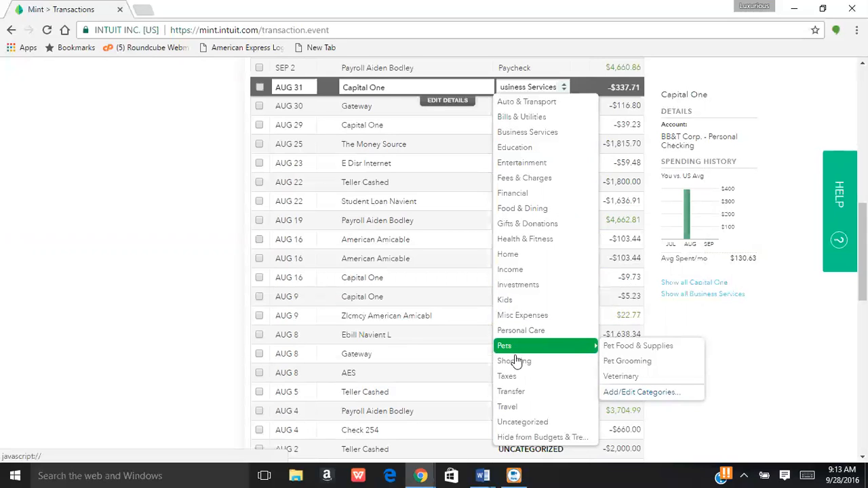
pyautogui.moveTo(517, 364)
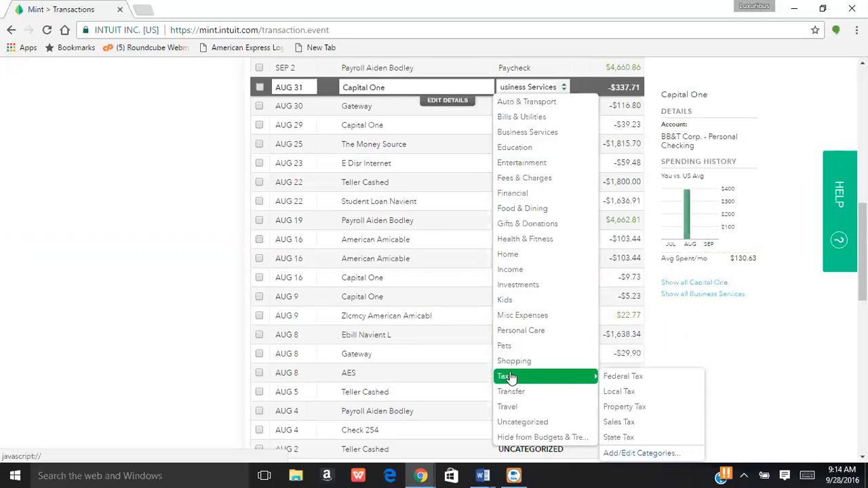
pyautogui.moveTo(514, 392)
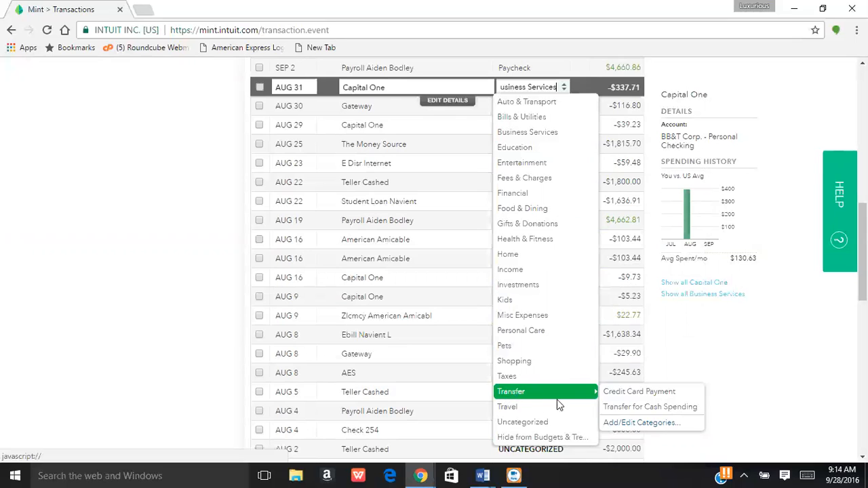
pyautogui.click(631, 393)
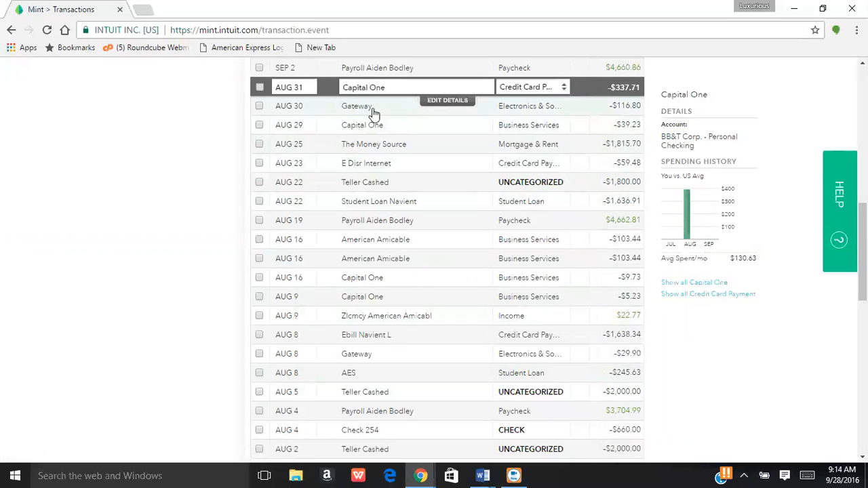
# Change the category of the Aug 30 Gateway transaction of $116.80 to Business Services
pyautogui.click(529, 109)
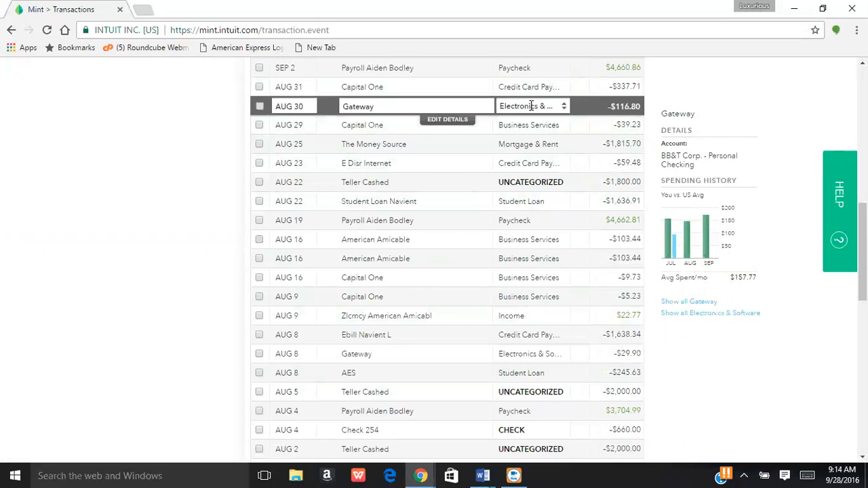
pyautogui.click(566, 107)
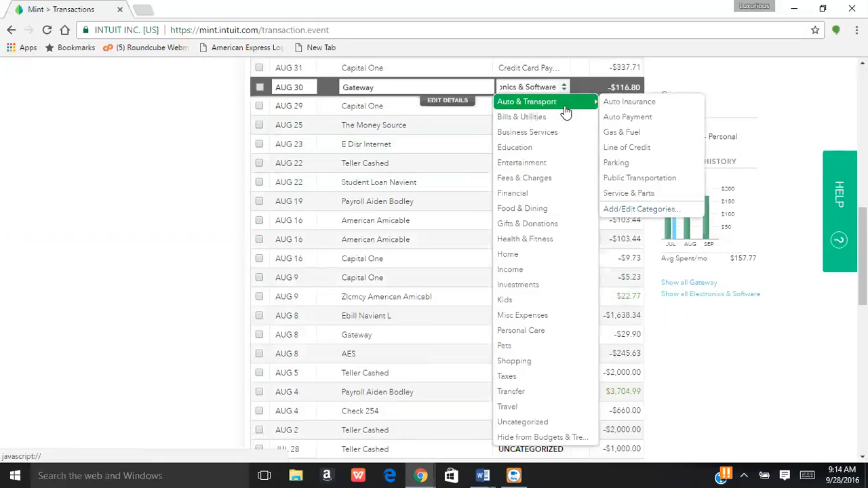
pyautogui.click(543, 132)
# Change the category of the Aug 29 Capital One transaction of $39.23 to Credit Card Payment under Transfer
pyautogui.click(364, 105)
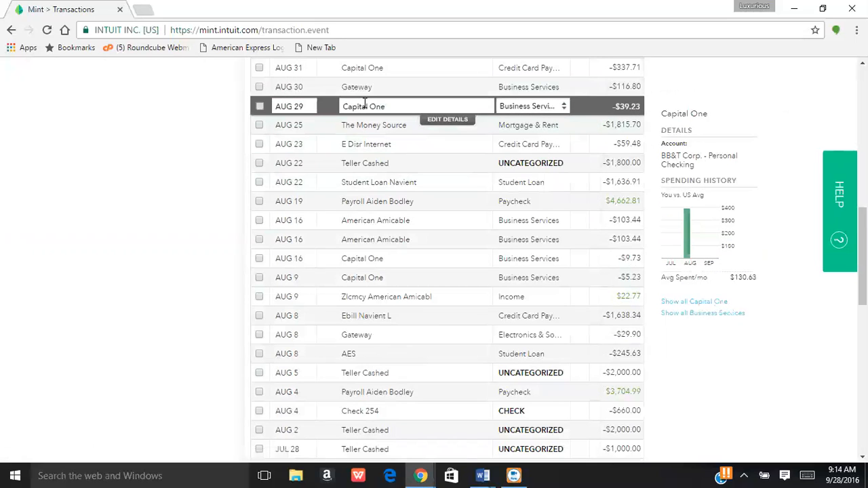
pyautogui.click(563, 107)
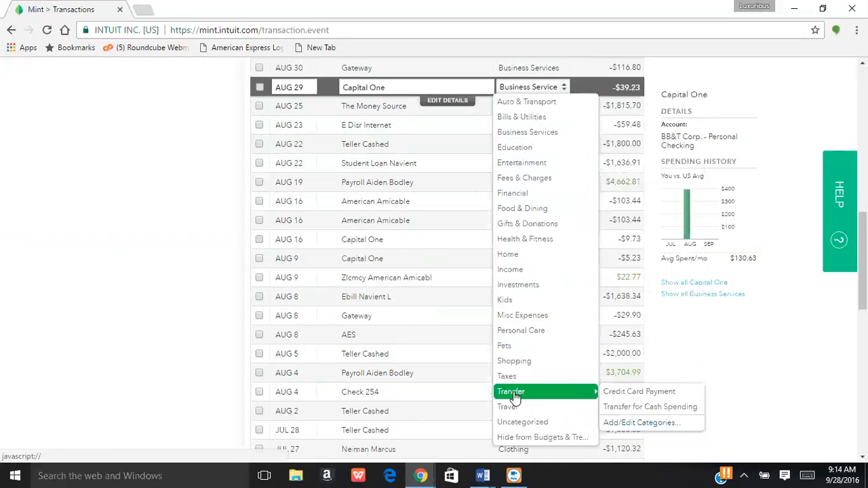
pyautogui.click(634, 392)
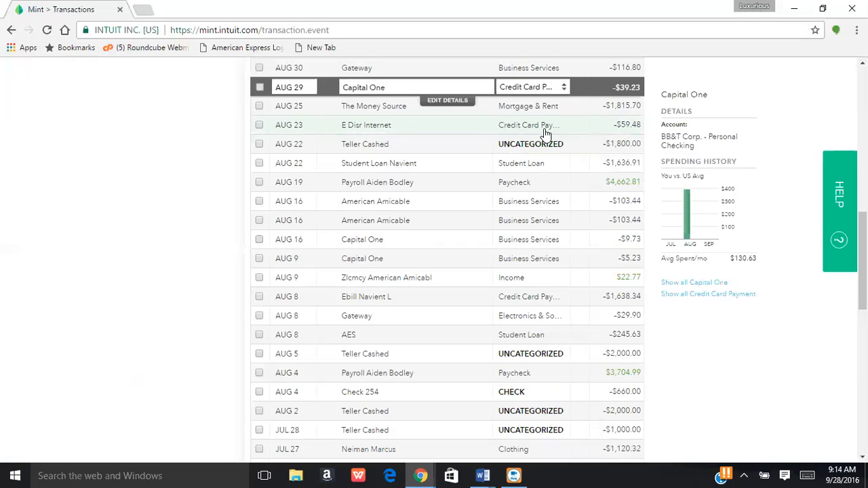
# Rename the Aug 23 E Disr Internet transaction of $59.48 as the suggested Discover Credit Card
pyautogui.click(368, 126)
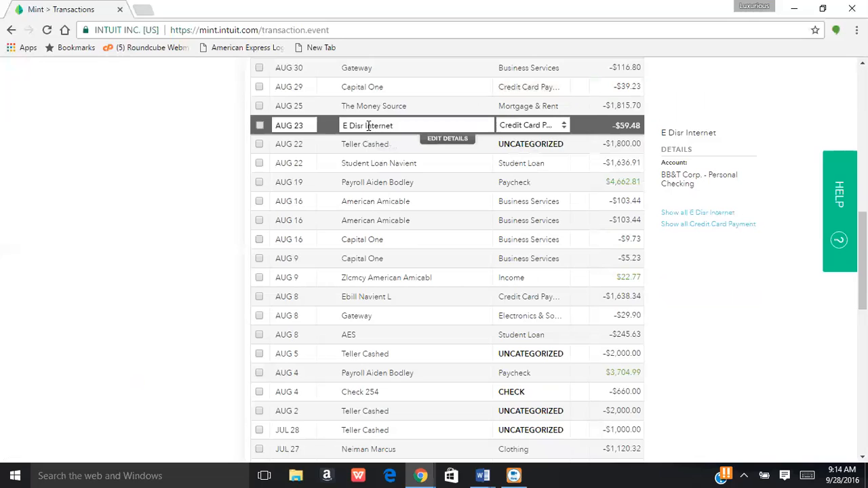
pyautogui.click(408, 125)
pyautogui.press('BackSpace')
pyautogui.press('BackSpace')
pyautogui.press('BackSpace')
pyautogui.write('Disco')
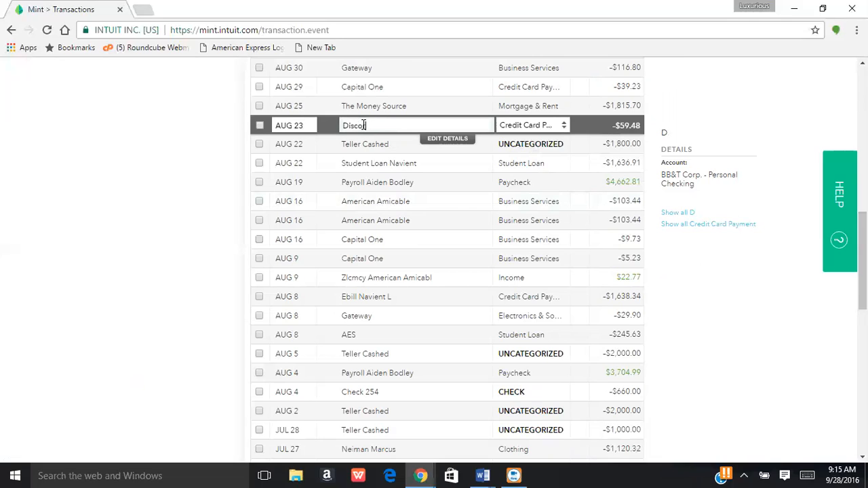
pyautogui.write('ve')
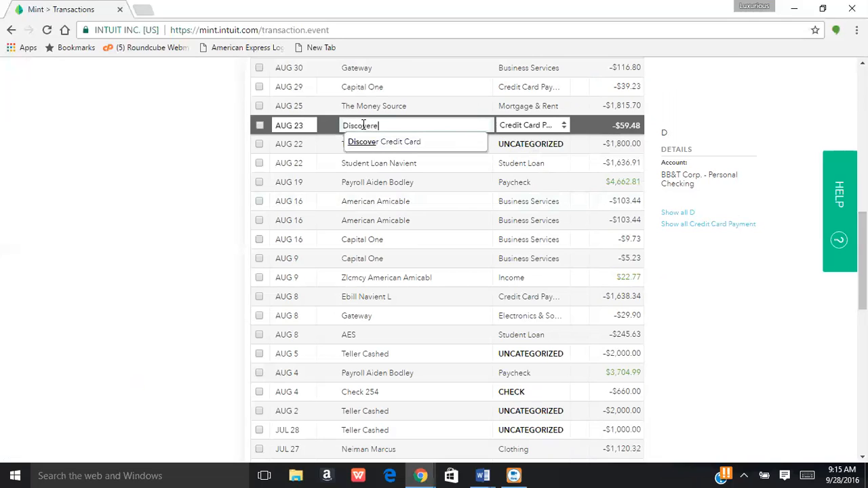
pyautogui.write('r')
pyautogui.click(380, 144)
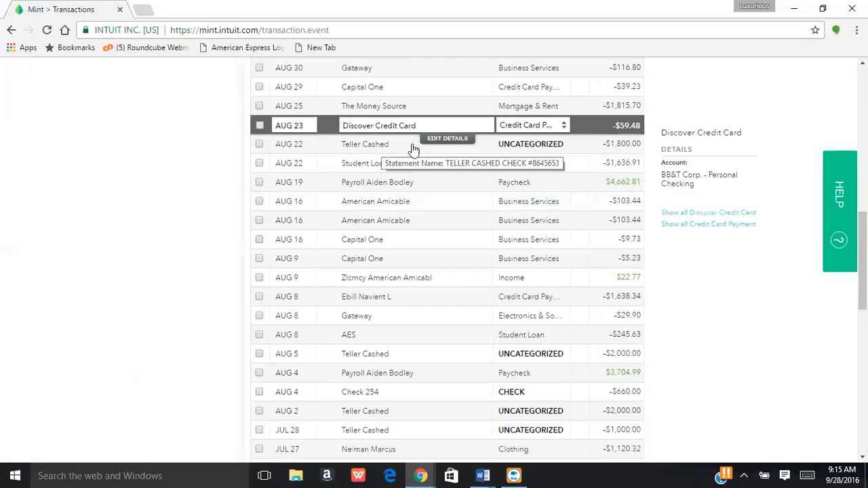
# Categorize the Aug 22 Teller Cashed transaction of $1,800.00 as Cash & ATM under Uncategorized
pyautogui.click(362, 145)
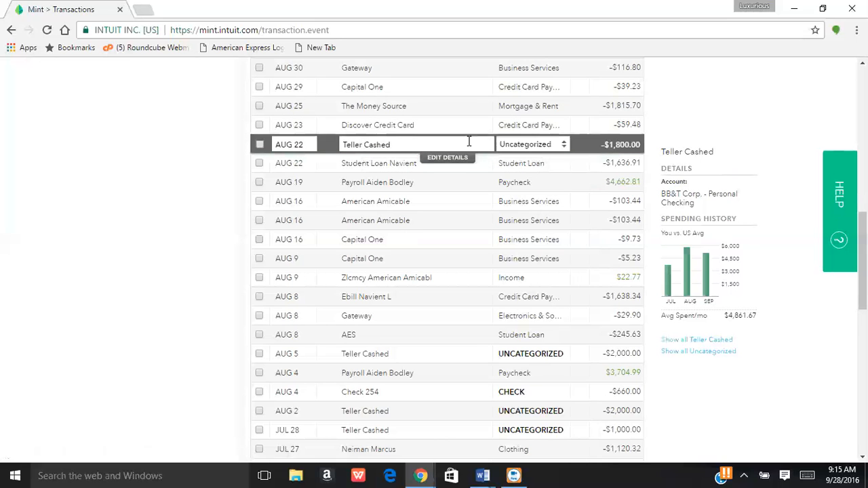
pyautogui.click(561, 146)
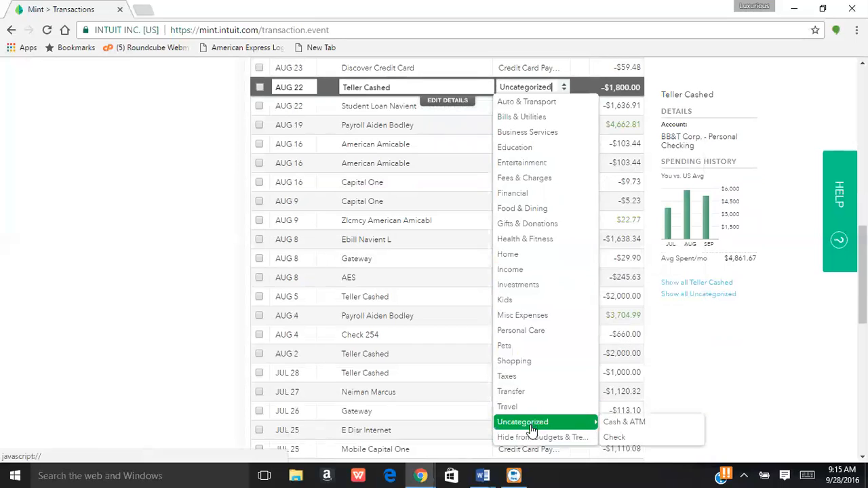
pyautogui.click(622, 423)
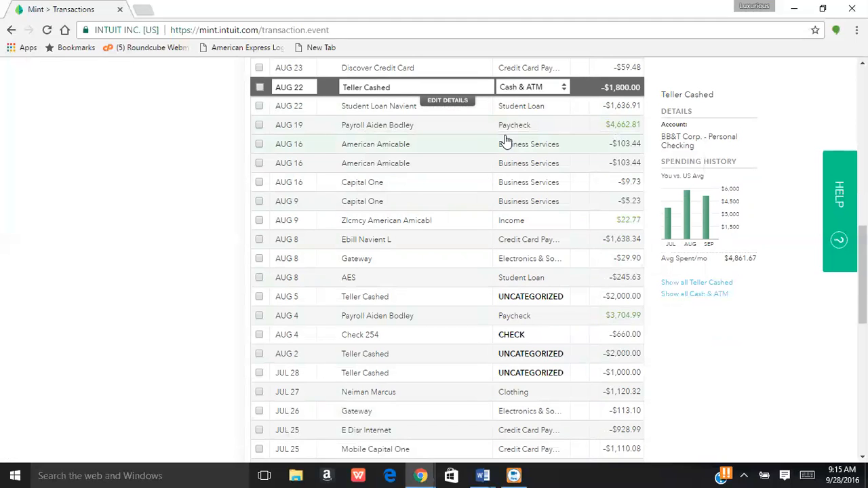
# Review the remaining August and July transactions down to the Jul 6 Gateway entry, checking their categories
pyautogui.scroll(-3, 505, 141)
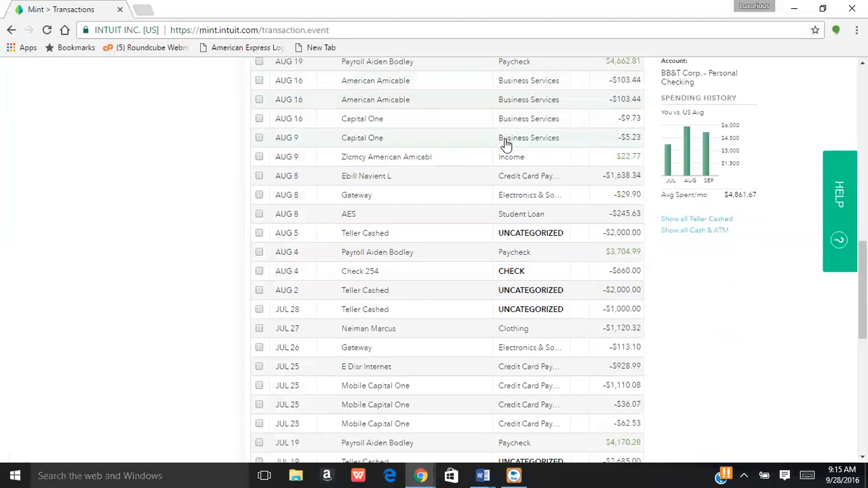
pyautogui.scroll(-1, 506, 143)
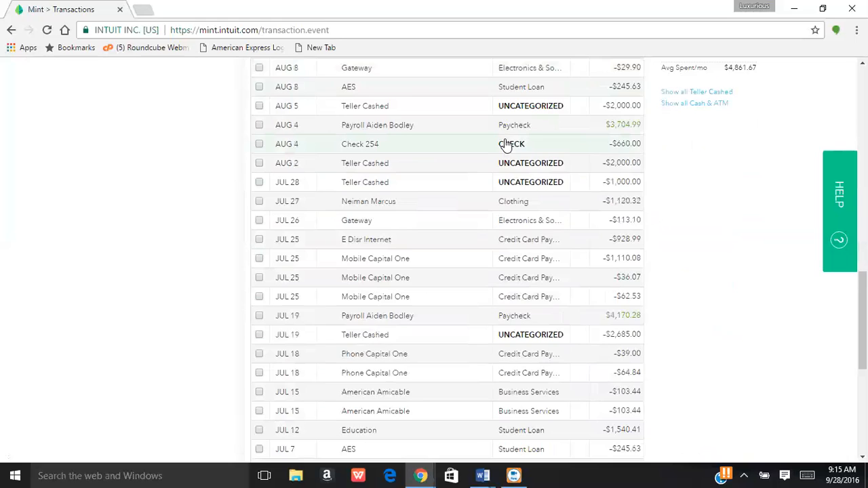
pyautogui.scroll(-2, 506, 143)
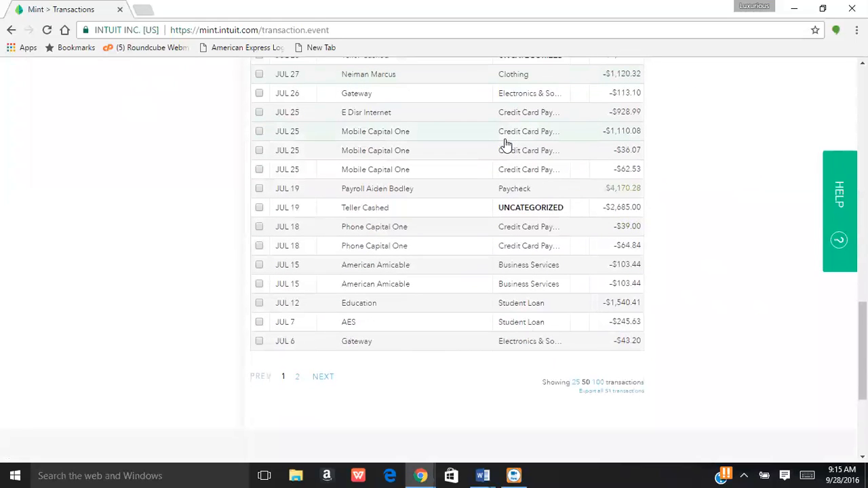
pyautogui.scroll(-1, 505, 144)
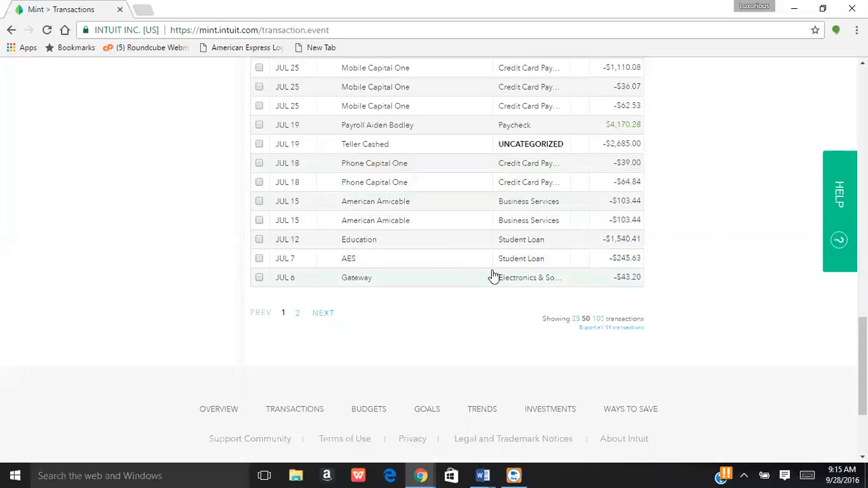
pyautogui.moveTo(394, 280)
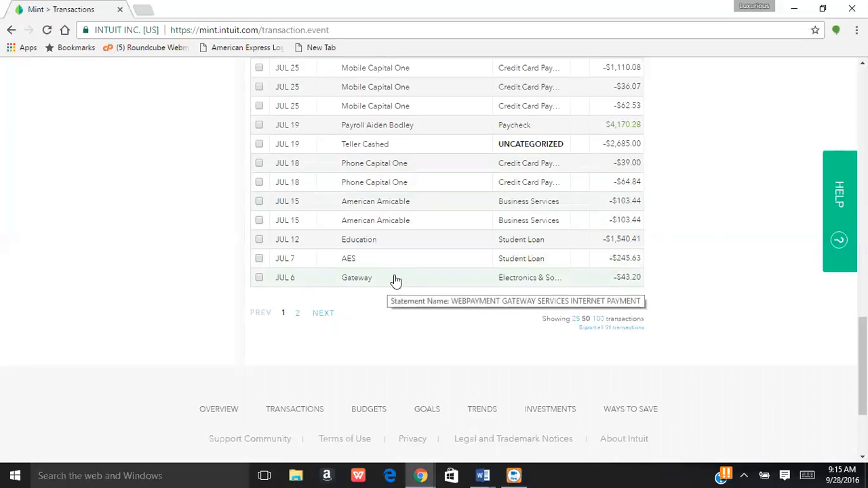
pyautogui.scroll(6, 402, 276)
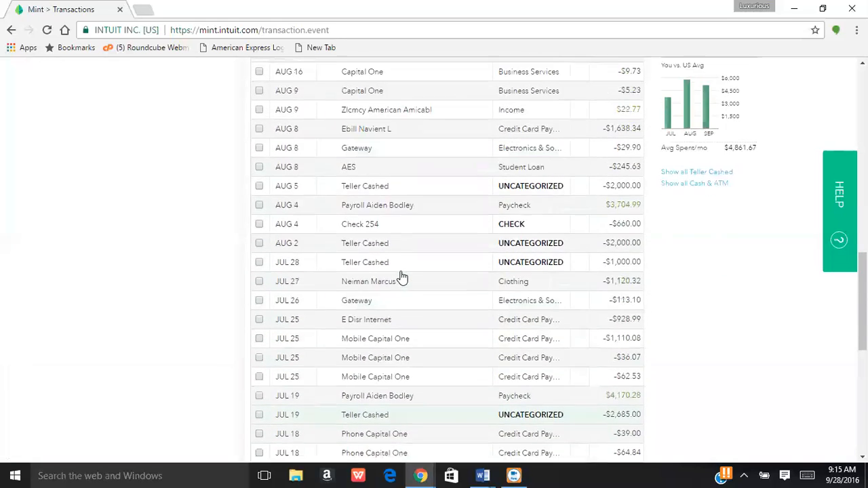
pyautogui.scroll(4, 402, 277)
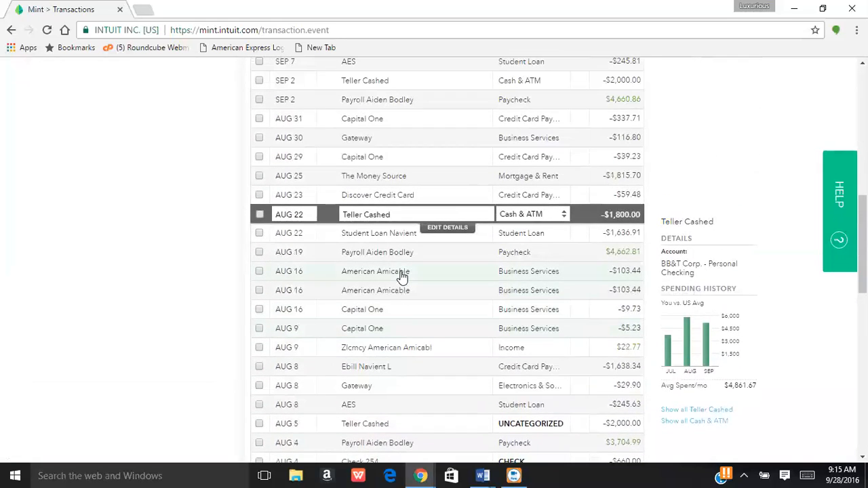
# Look over the full transaction list from the Sep 21 entry down to Jul 6, checking payee names and categories
pyautogui.scroll(3, 401, 277)
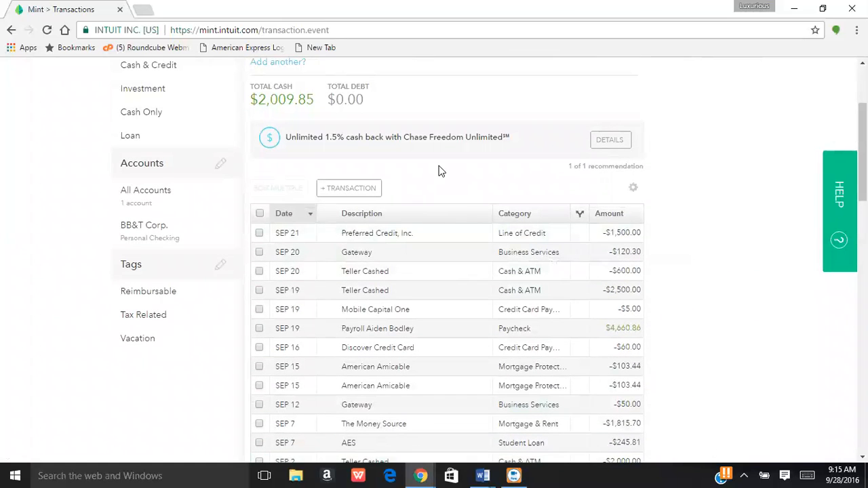
pyautogui.scroll(-2, 438, 171)
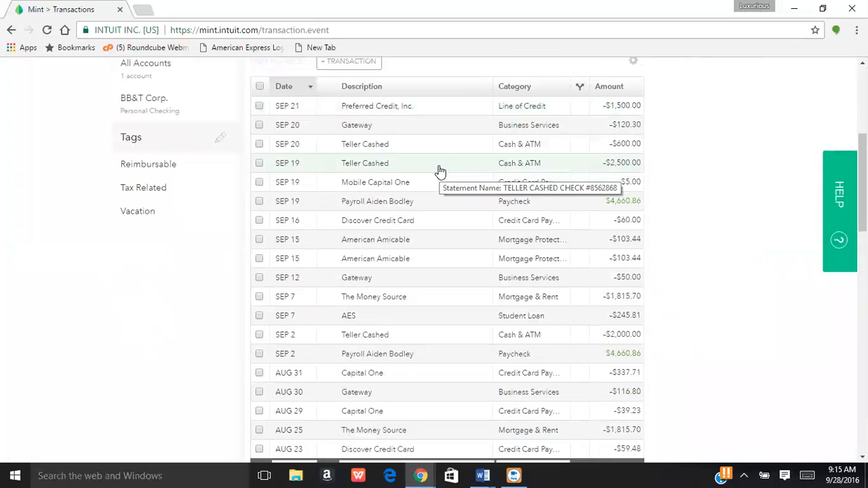
pyautogui.scroll(-1, 438, 171)
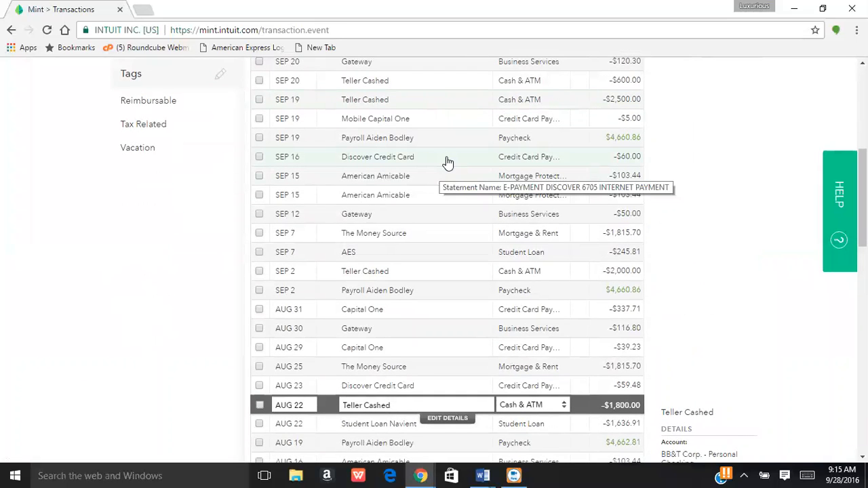
pyautogui.scroll(-2, 447, 163)
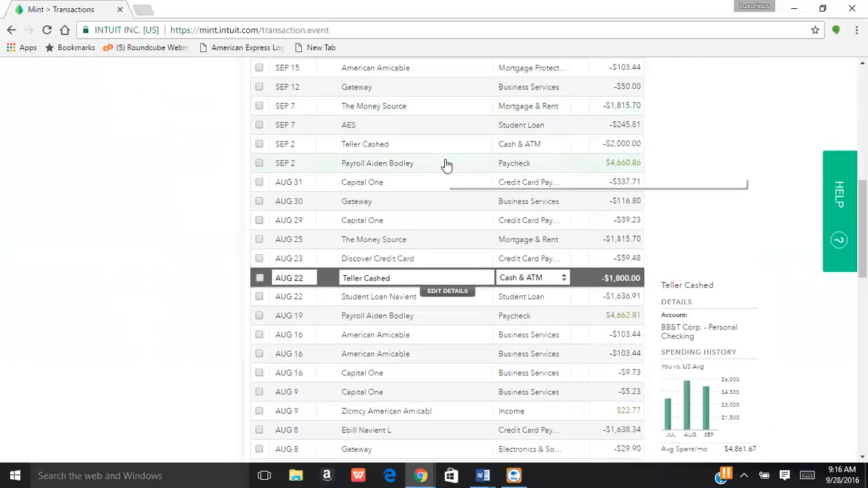
pyautogui.scroll(-1, 446, 165)
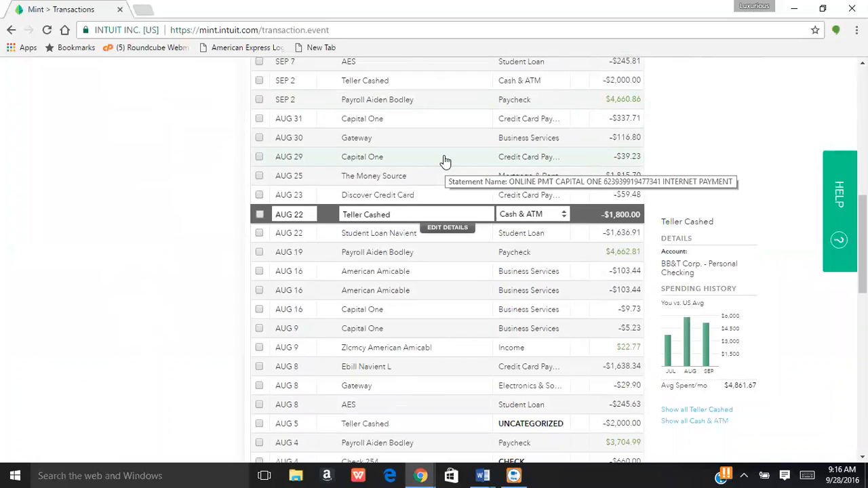
pyautogui.scroll(-1, 446, 163)
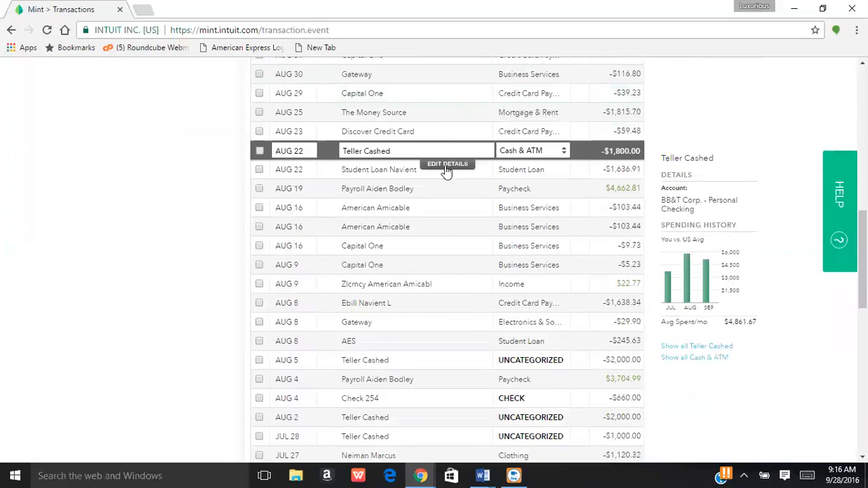
pyautogui.scroll(-2, 469, 245)
pyautogui.scroll(-5, 469, 245)
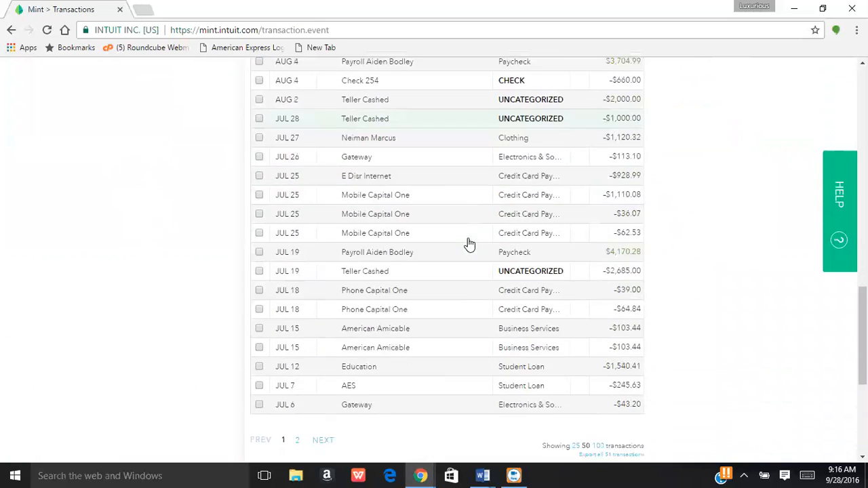
pyautogui.scroll(12, 470, 244)
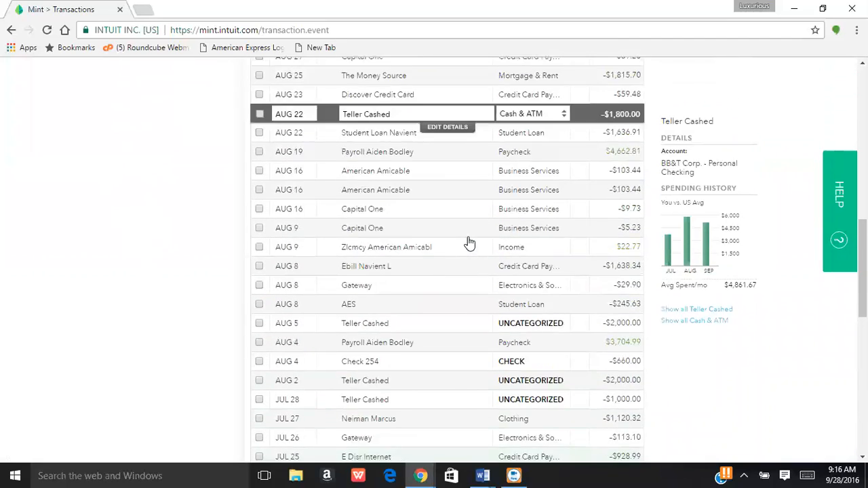
pyautogui.scroll(5, 476, 243)
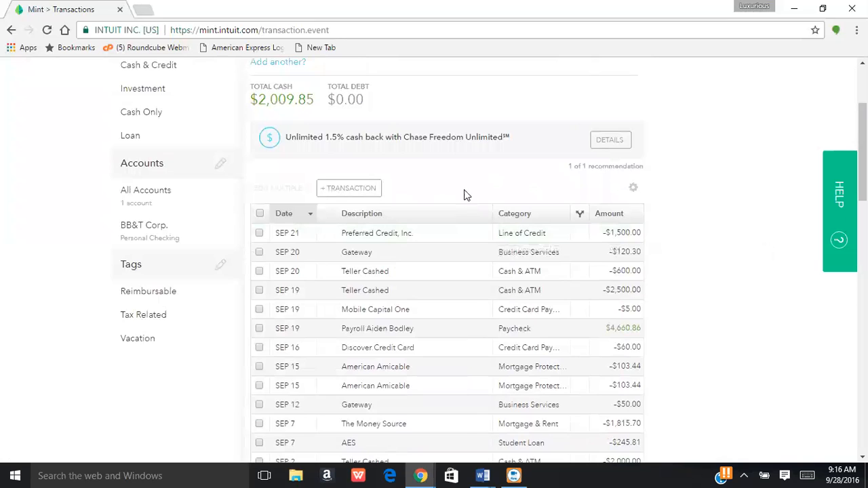
pyautogui.scroll(1, 488, 196)
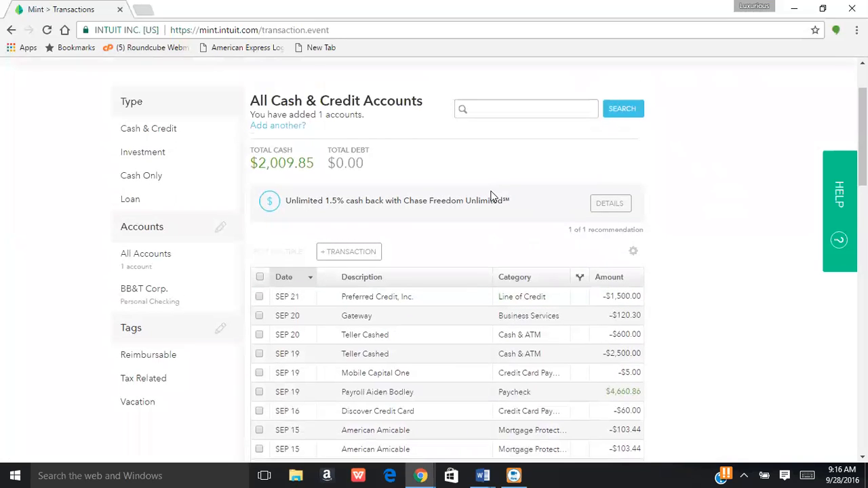
# Categorize the Jul 19 Teller Cashed transaction of $2,685.00 as Cash & ATM under Uncategorized
pyautogui.scroll(-4, 491, 196)
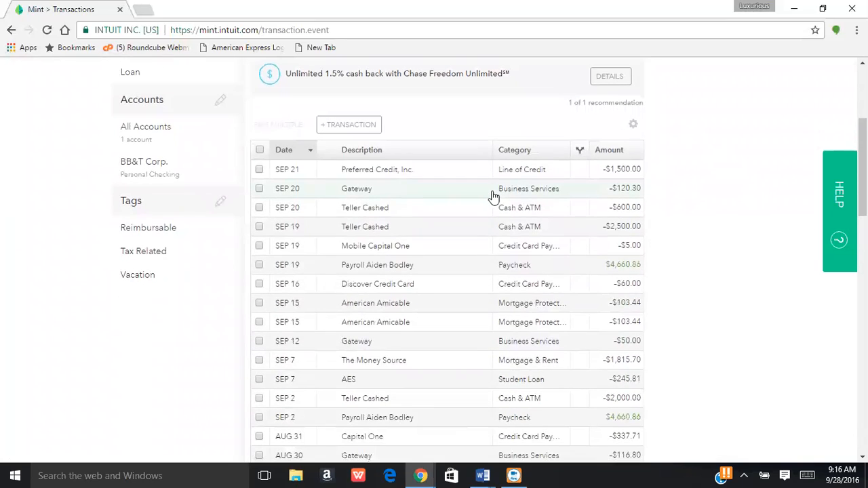
pyautogui.scroll(-2, 493, 196)
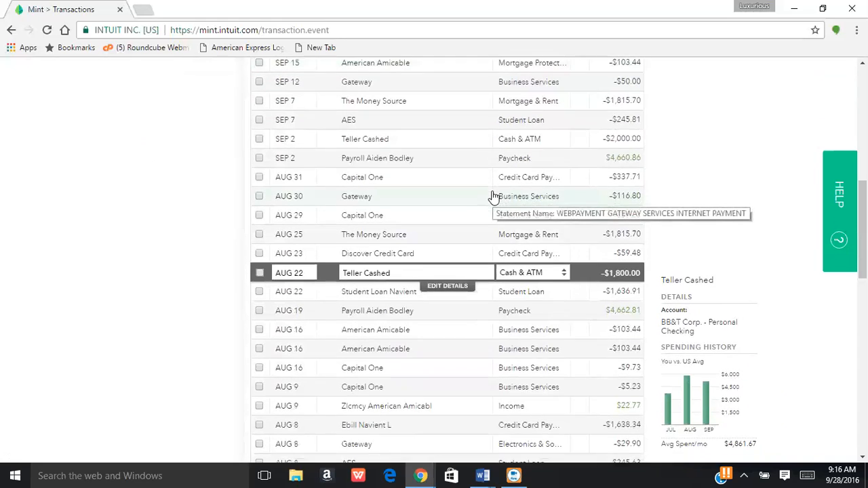
pyautogui.scroll(-2, 493, 196)
pyautogui.scroll(-2, 494, 196)
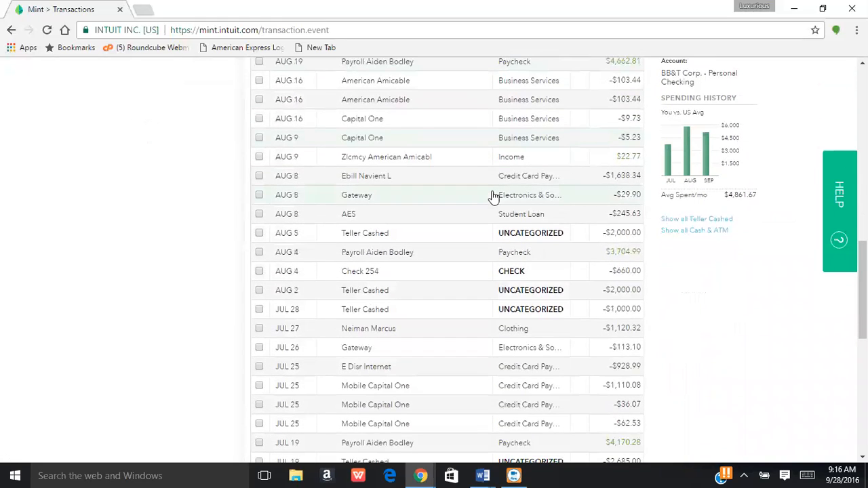
pyautogui.scroll(-2, 493, 196)
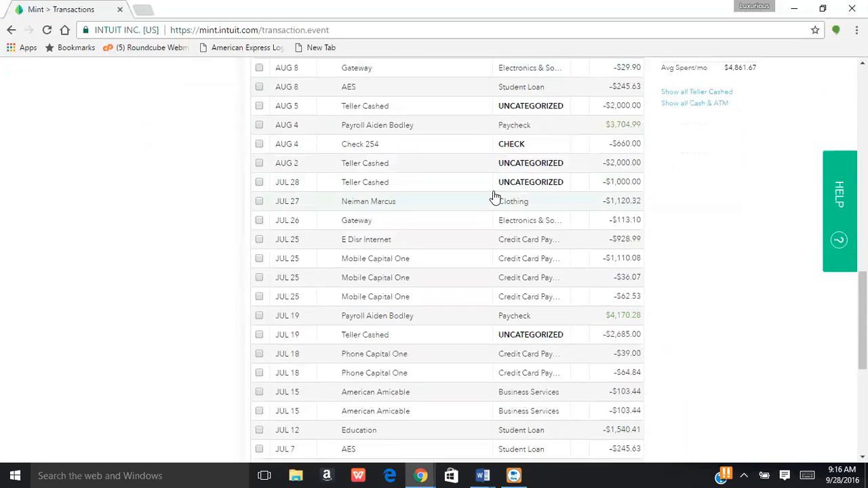
pyautogui.scroll(-1, 494, 196)
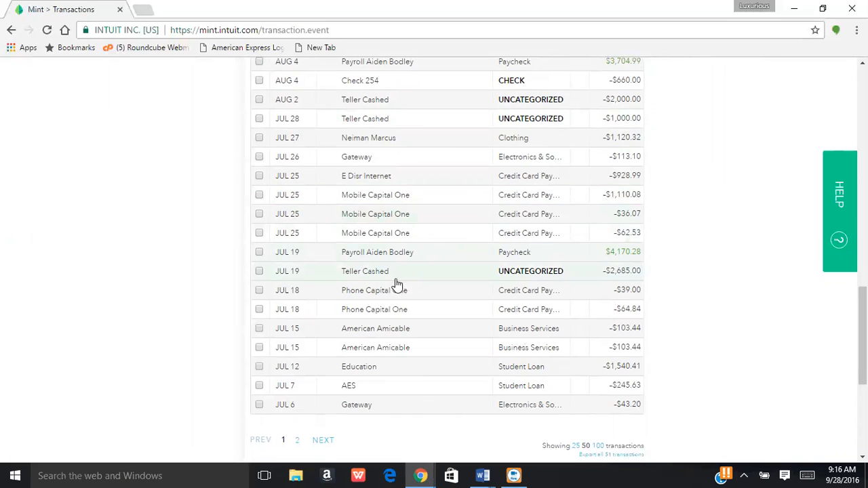
pyautogui.click(534, 270)
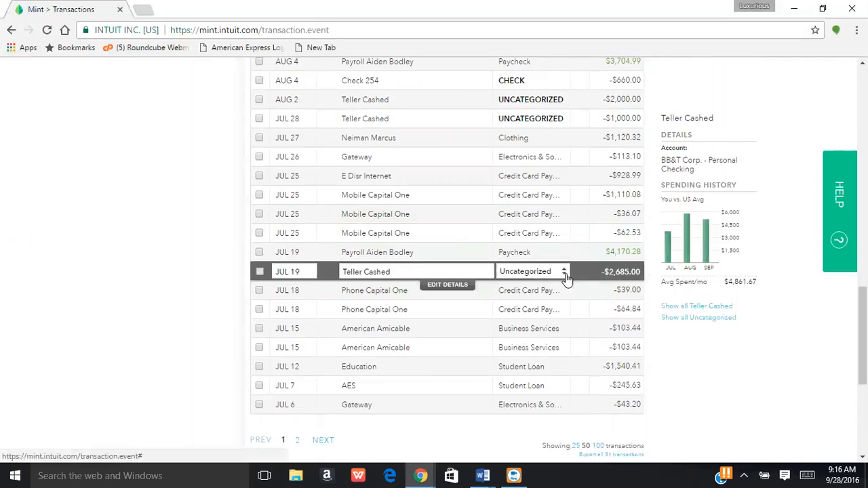
pyautogui.click(565, 275)
pyautogui.moveTo(546, 422)
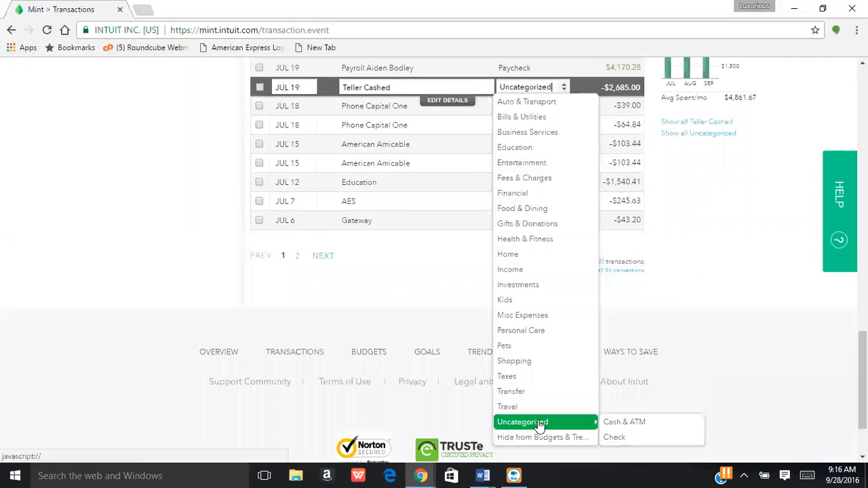
pyautogui.click(622, 425)
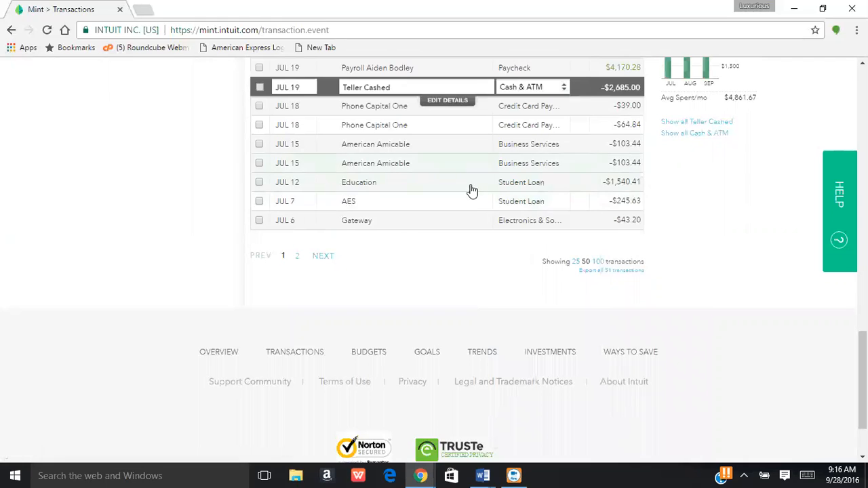
# Rename the Jul 25 E Disr Internet transaction of $928.99 as the suggested Discover Credit Card
pyautogui.scroll(2, 481, 207)
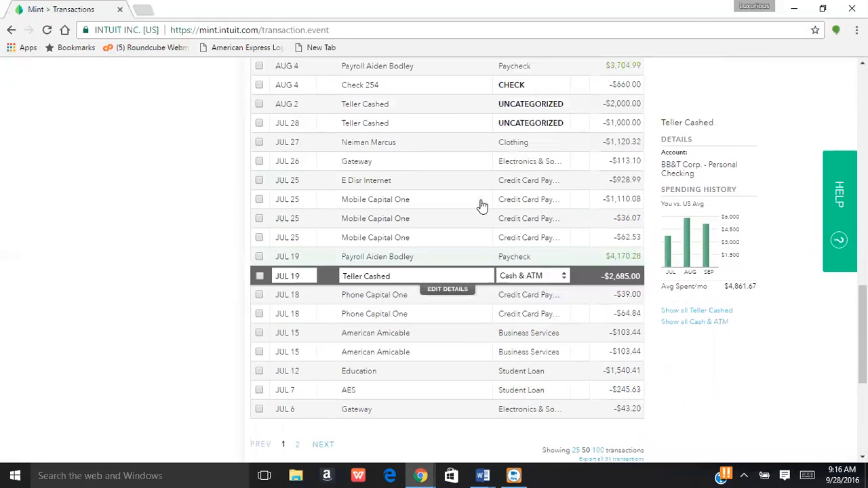
pyautogui.click(386, 186)
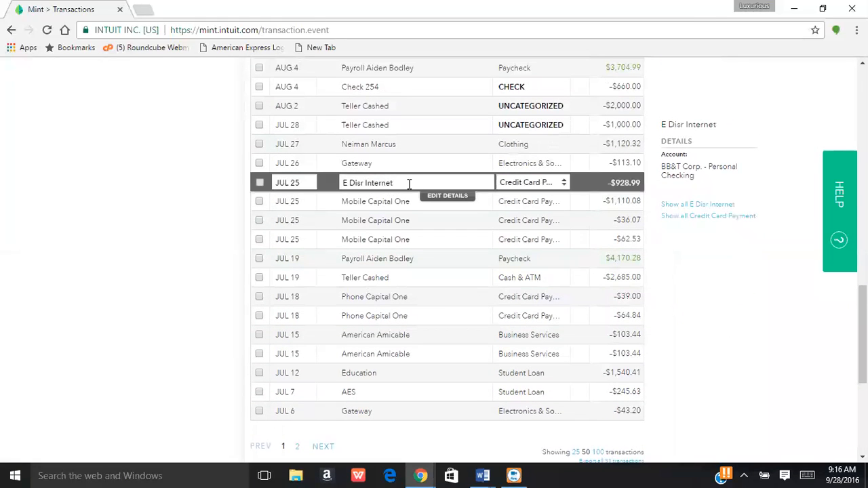
pyautogui.press('BackSpace')
pyautogui.press('BackSpace')
pyautogui.press('BackSpace')
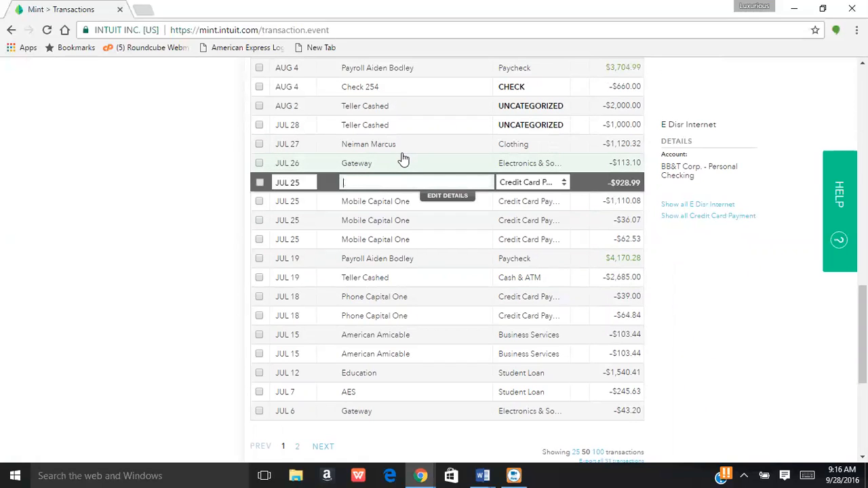
pyautogui.write('Dis')
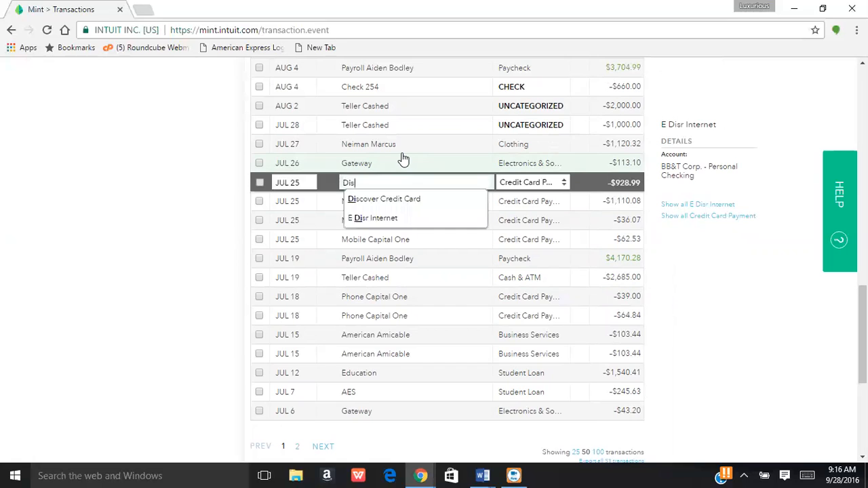
pyautogui.click(386, 201)
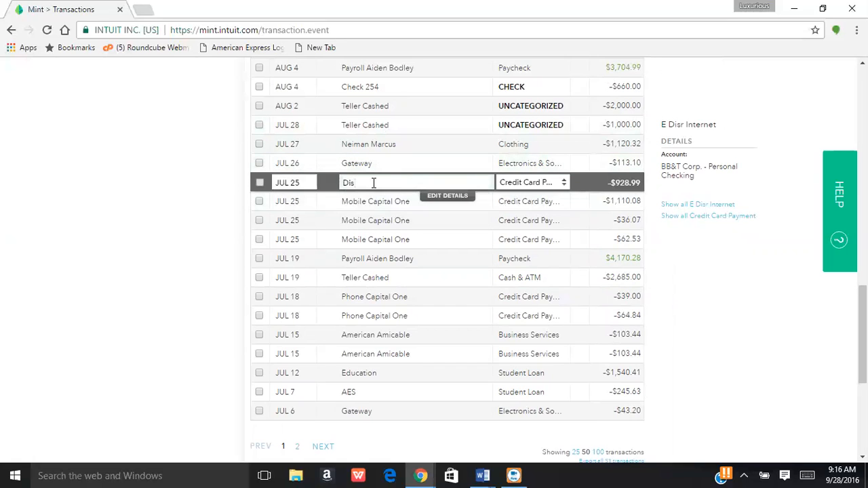
pyautogui.click(373, 183)
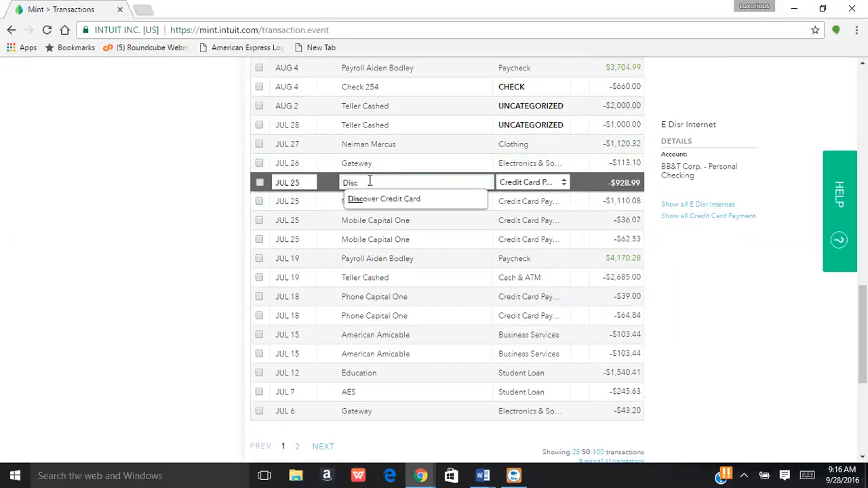
pyautogui.click(378, 201)
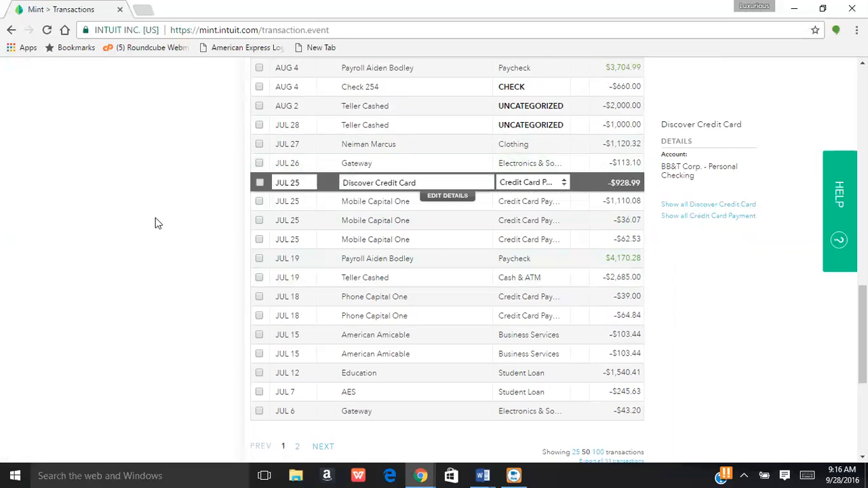
# Check the transaction list once more from its July end back up to the most recent September entries
pyautogui.scroll(-5, 173, 210)
pyautogui.scroll(4, 175, 214)
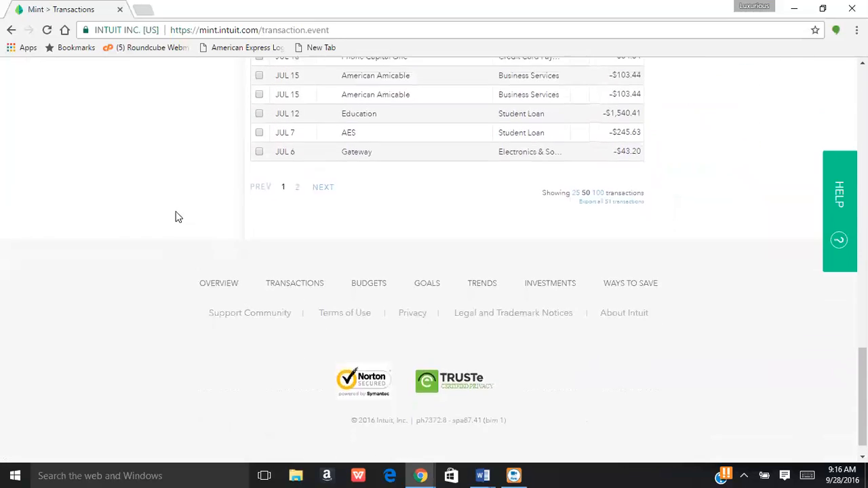
pyautogui.scroll(9, 178, 217)
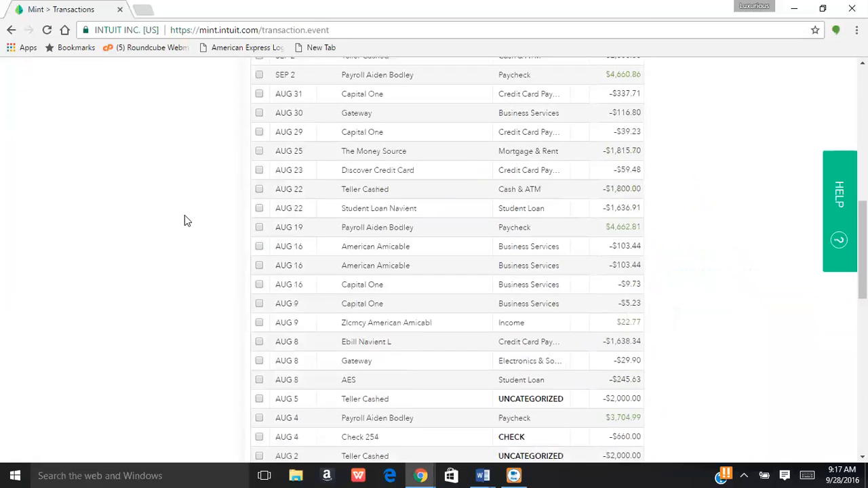
pyautogui.scroll(5, 188, 221)
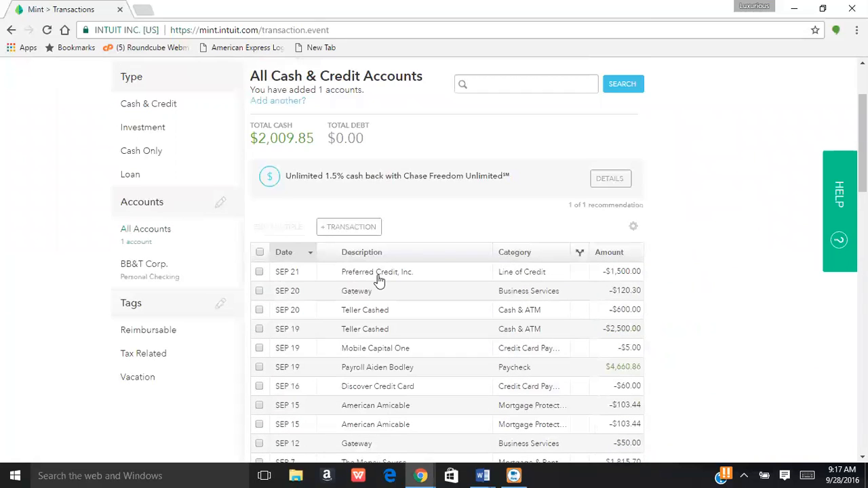
pyautogui.scroll(1, 476, 256)
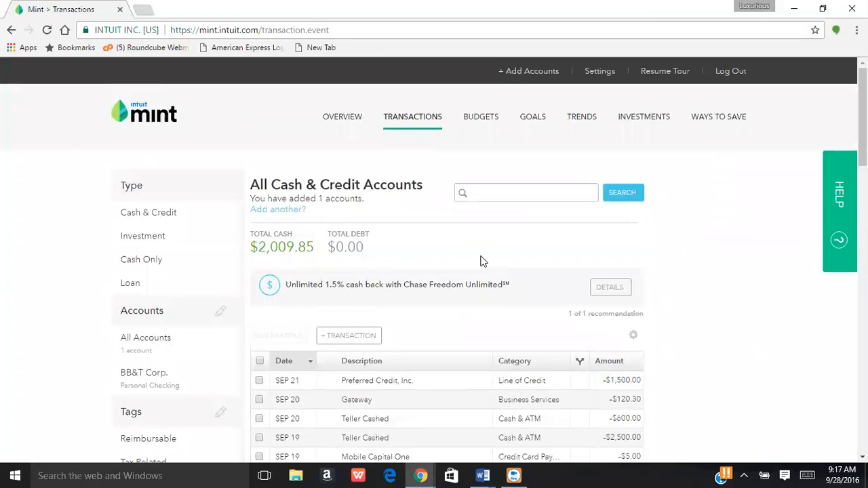
pyautogui.scroll(-2, 481, 262)
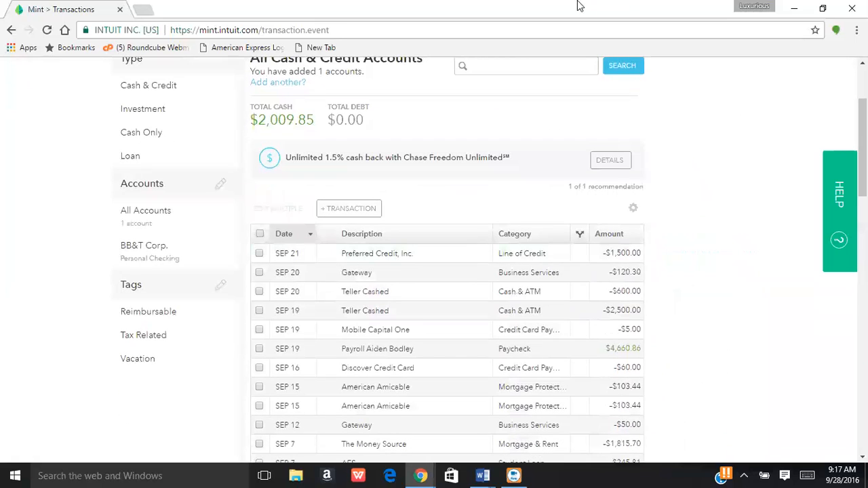